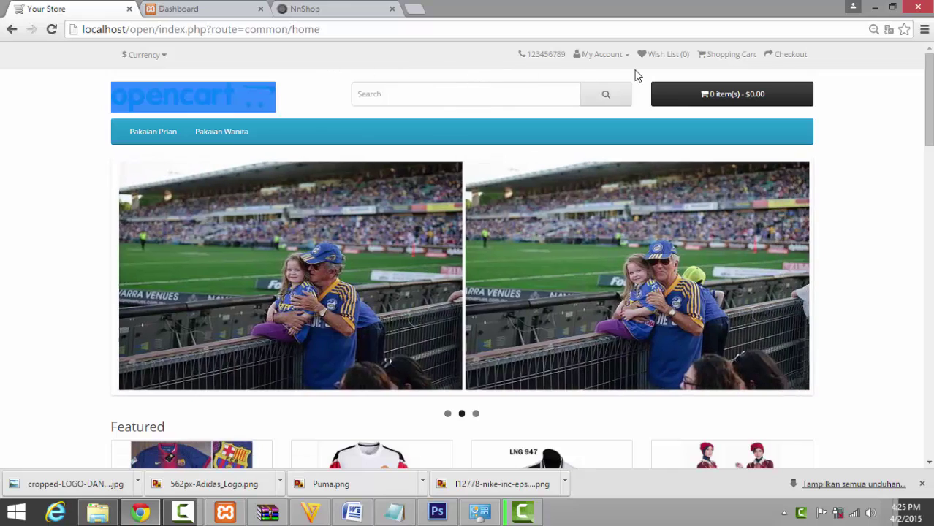
# Switch from the storefront to the admin dashboard tab and expand the System menu.
pyautogui.scroll(-5, 871, 196)
pyautogui.scroll(5, 895, 240)
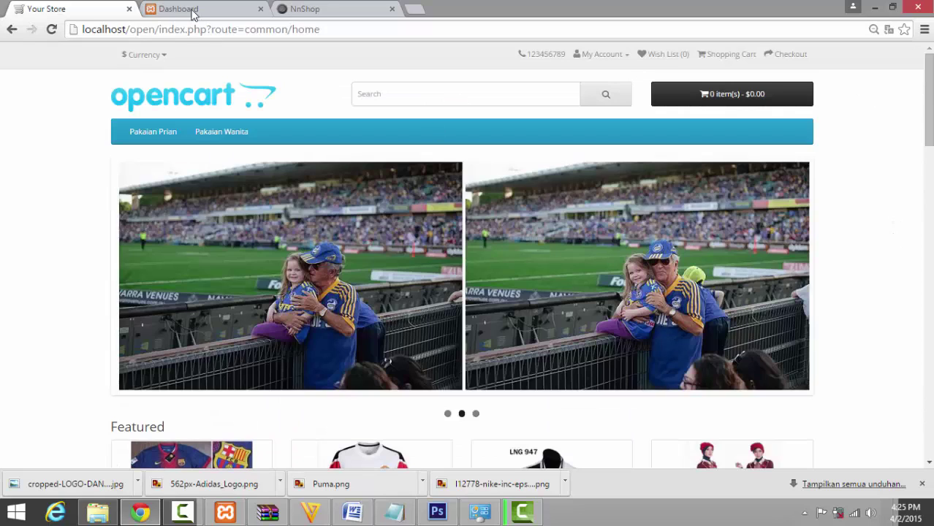
pyautogui.click(178, 9)
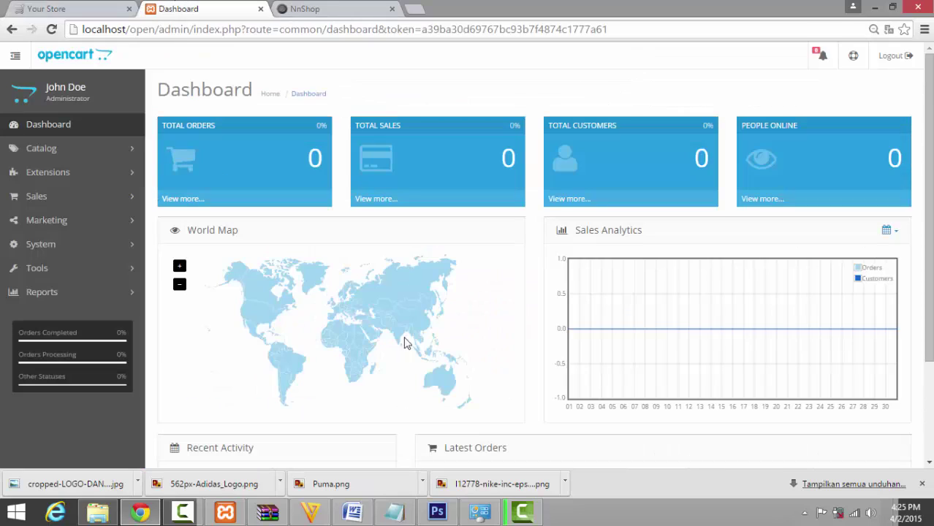
pyautogui.click(44, 242)
# Go to System > Settings and edit the default store, Your Store.
pyautogui.click(56, 269)
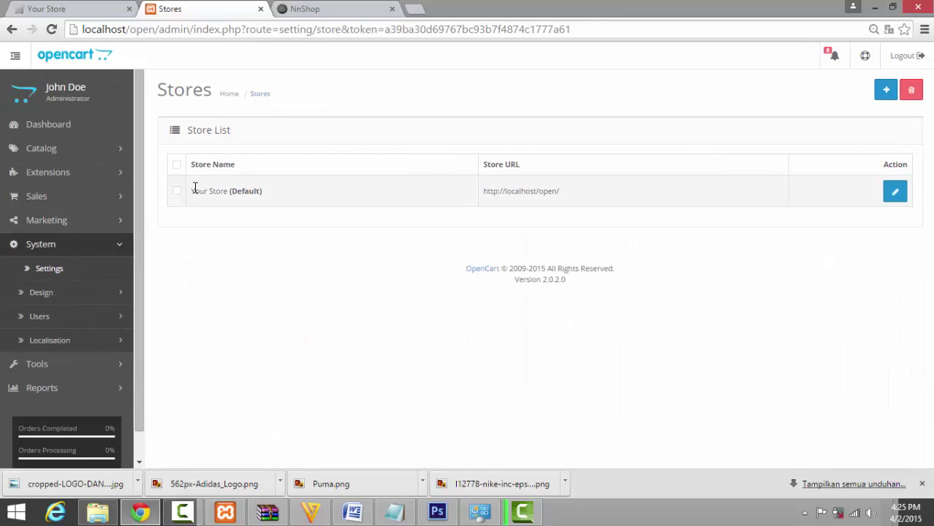
pyautogui.click(894, 191)
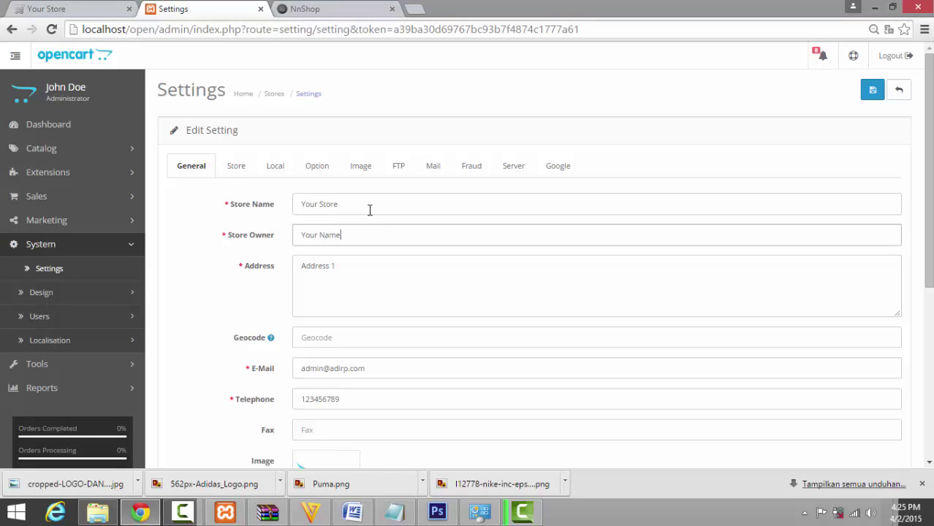
# Rename the store to 'adishop' and enter the store owner's name.
pyautogui.tripleClick(355, 204)
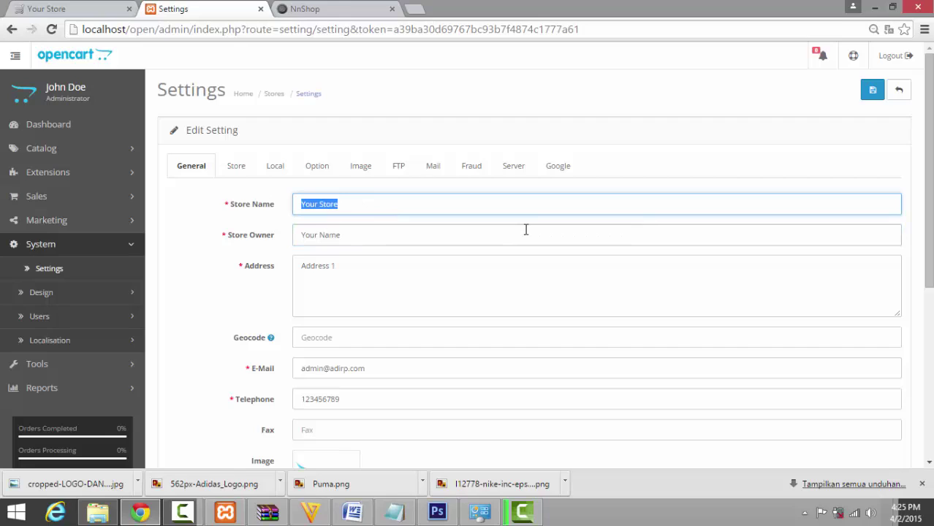
pyautogui.write('adishop')
pyautogui.tripleClick(525, 230)
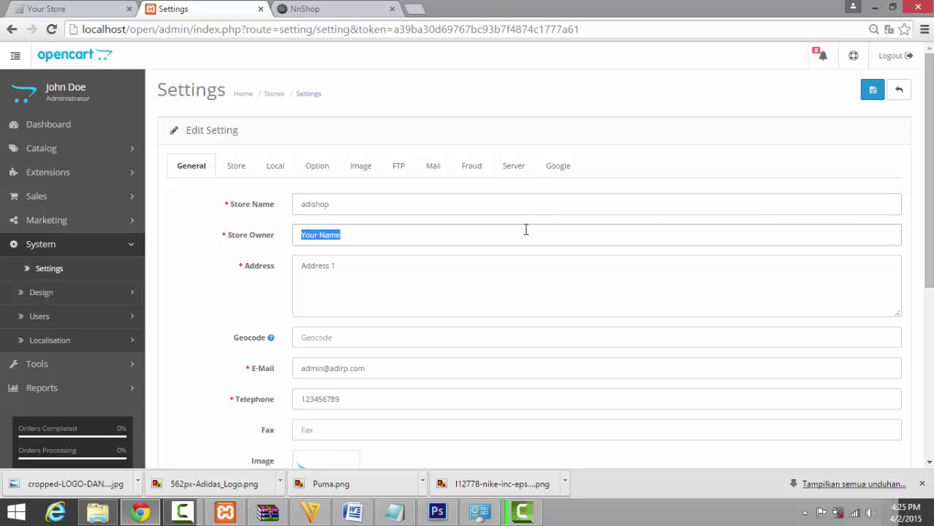
# Replace the old address with the store's new street address.
pyautogui.click(432, 299)
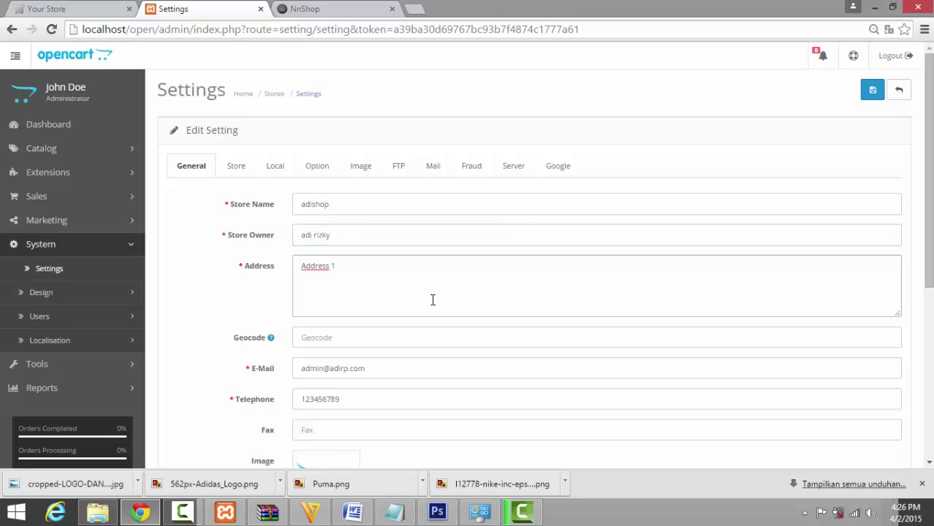
pyautogui.tripleClick(433, 299)
pyautogui.press('BackSpace')
pyautogui.press('BackSpace')
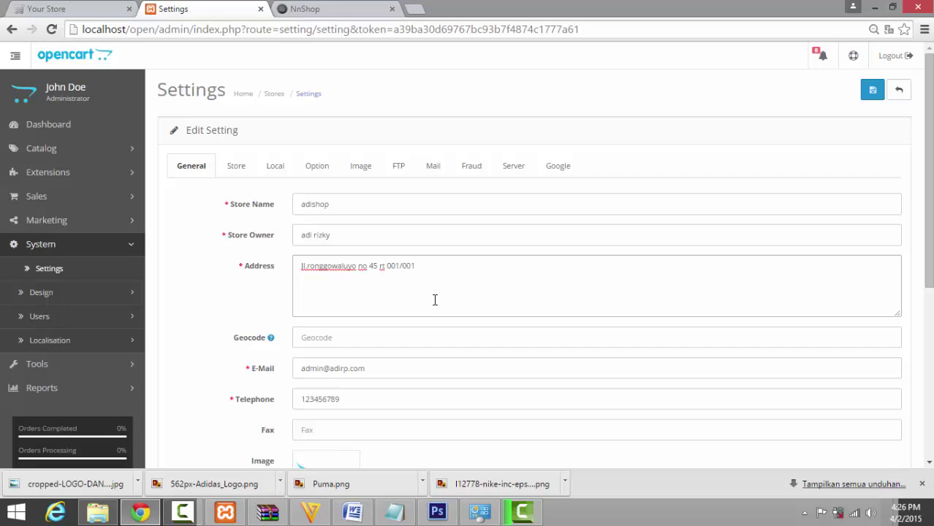
# Replace the telephone field with the store's phone number.
pyautogui.scroll(-2, 435, 300)
pyautogui.click(365, 231)
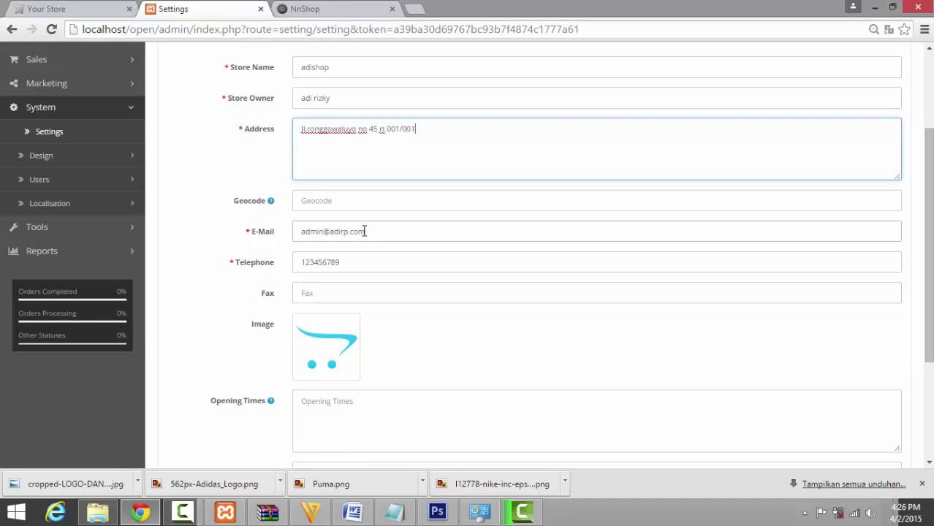
pyautogui.moveTo(367, 265); pyautogui.dragTo(257, 264)
pyautogui.write('08988888')
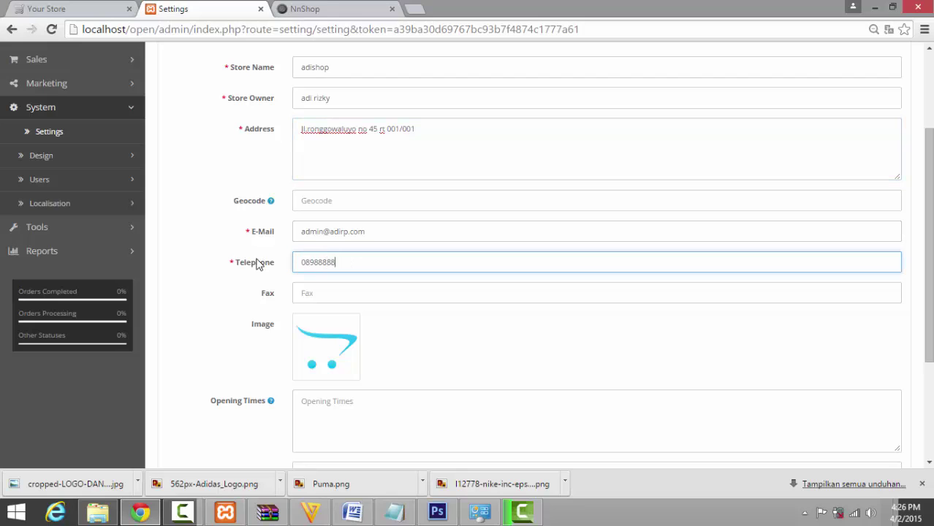
pyautogui.write('888888')
pyautogui.scroll(-1, 277, 276)
pyautogui.click(373, 285)
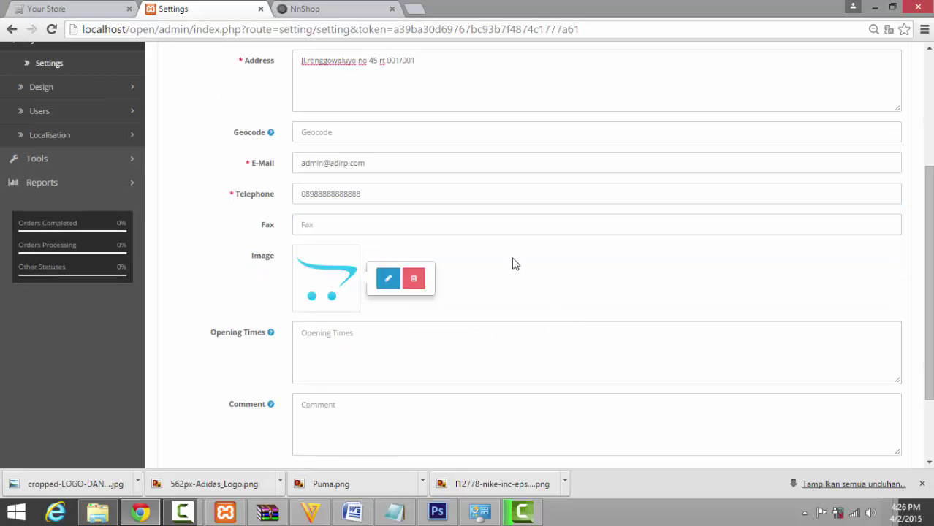
# Set the store image to the Nike logo I12778-nike-inc-eps-logo-43574.png from the brand folder.
pyautogui.click(395, 283)
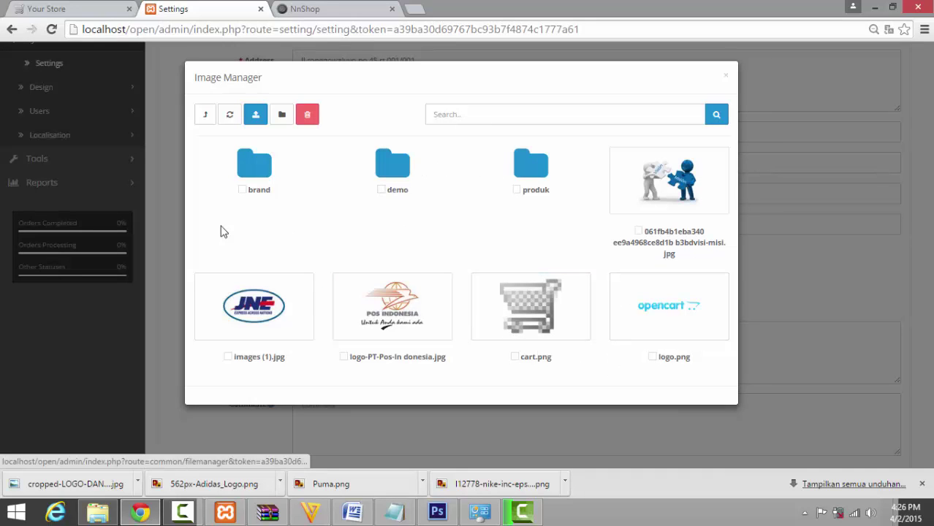
pyautogui.click(255, 169)
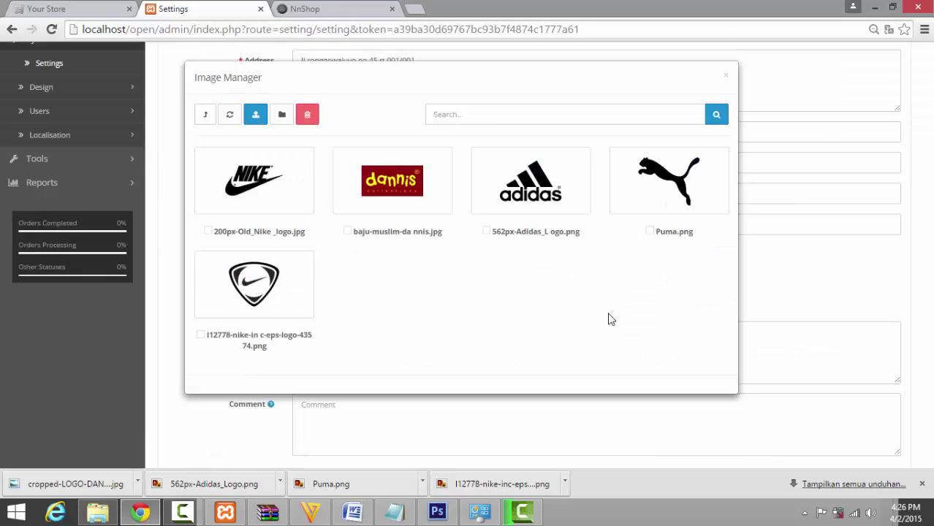
pyautogui.click(253, 281)
pyautogui.scroll(-3, 526, 274)
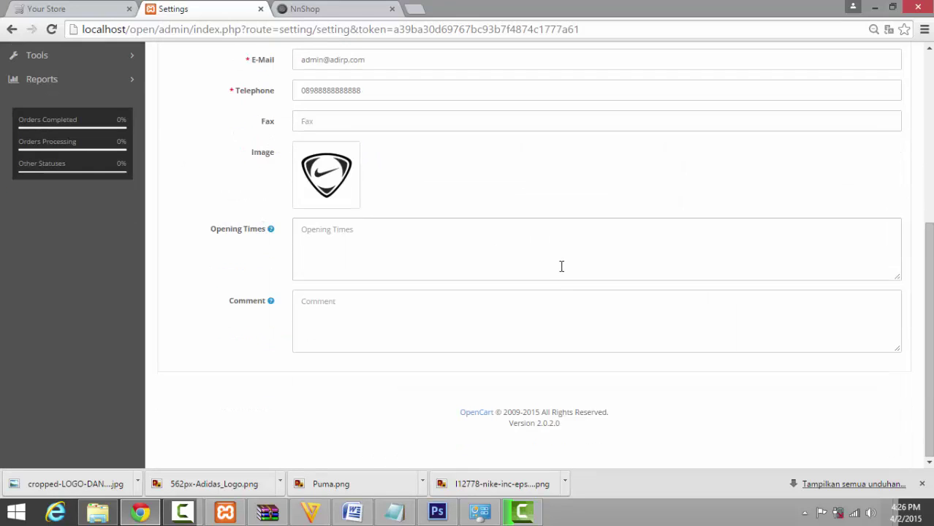
pyautogui.scroll(5, 395, 241)
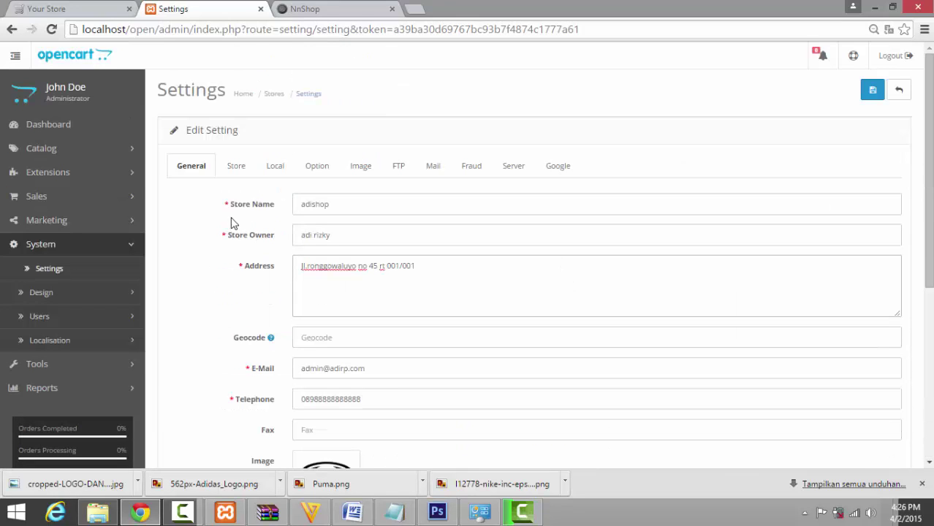
pyautogui.click(236, 168)
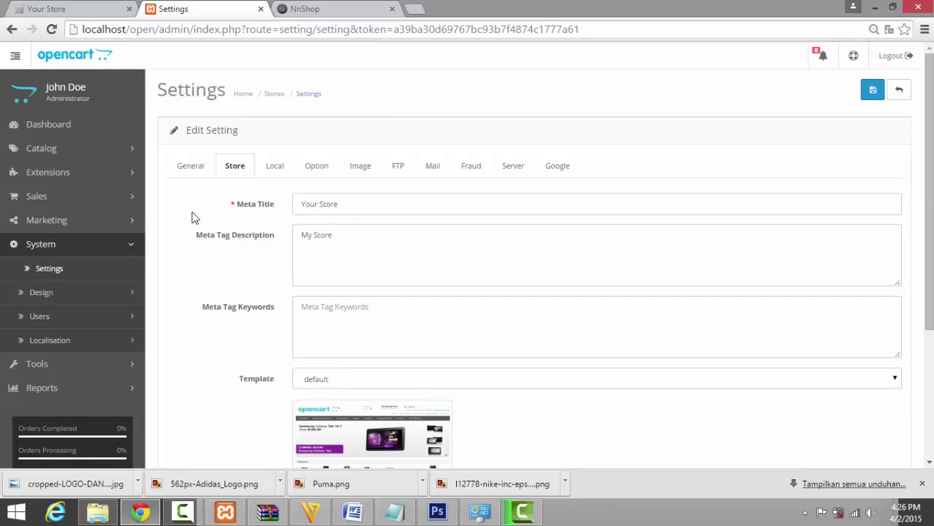
# Set Meta Title 'Toko Baju Online' and description 'Toko Baju Online Murah Meriah banyak diskon'.
pyautogui.click(411, 210)
pyautogui.hotkey('ctrl', 'a')
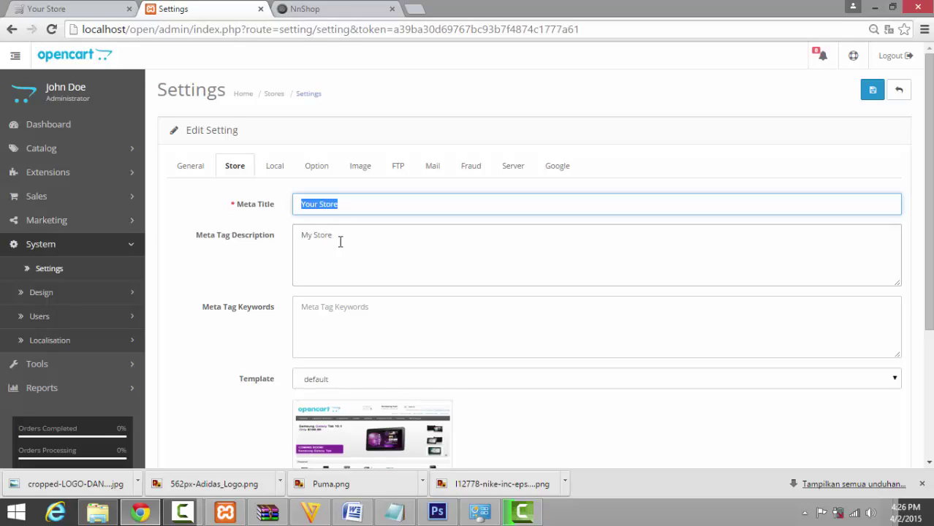
pyautogui.write('Toko Baju Online')
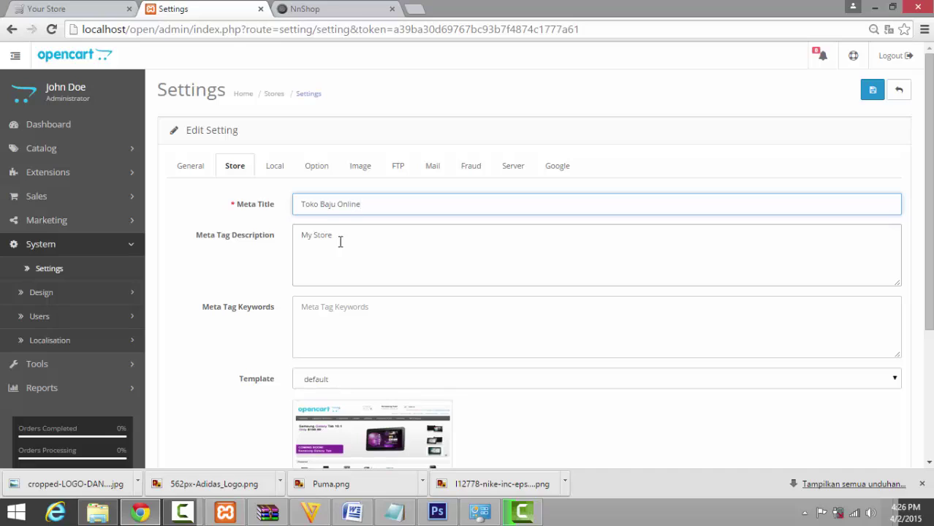
pyautogui.click(340, 241)
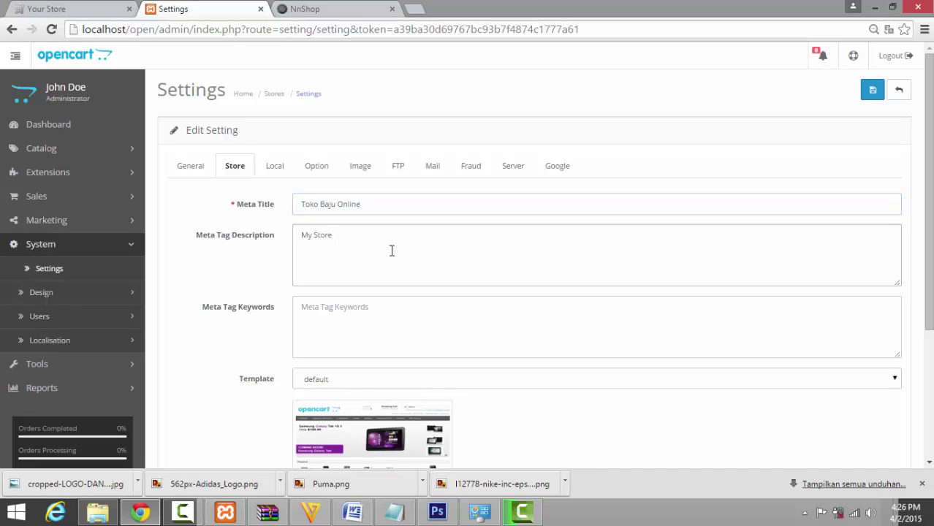
pyautogui.moveTo(391, 250); pyautogui.dragTo(273, 246)
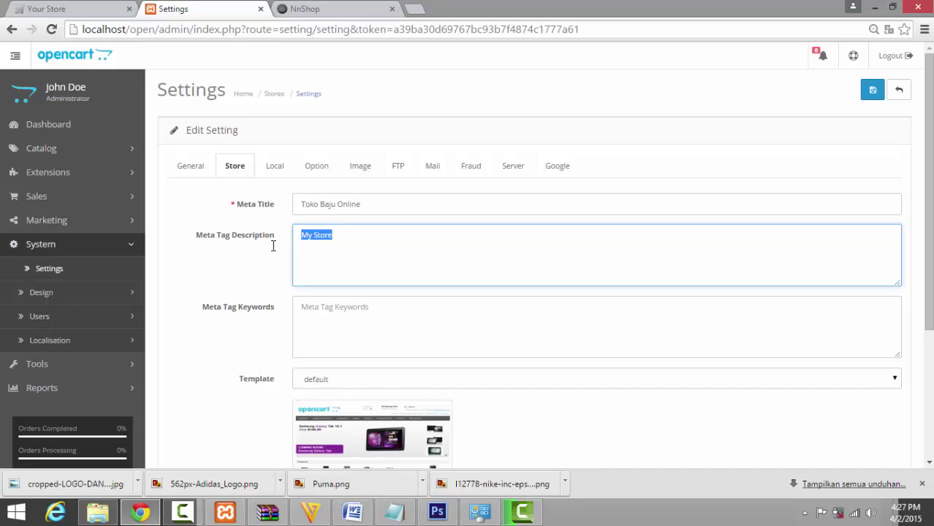
pyautogui.write('To')
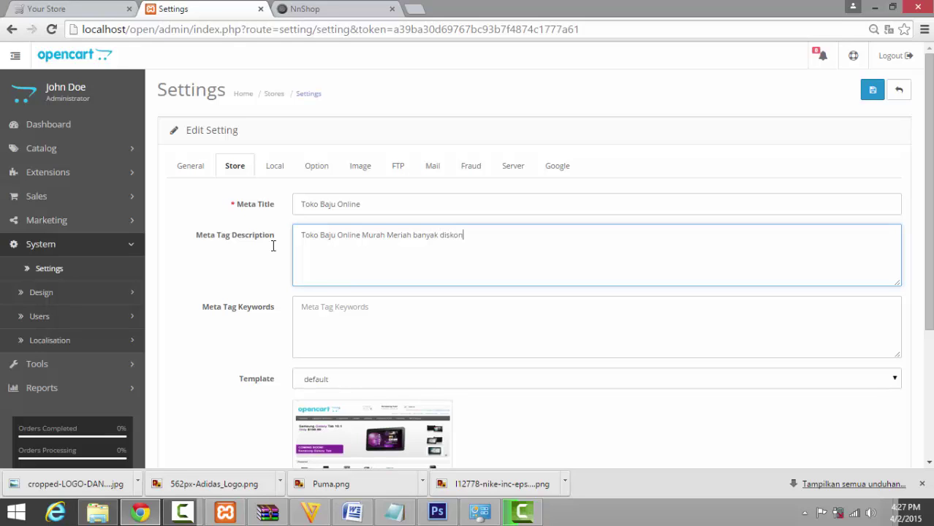
# Leave the Template and Default Layout dropdowns at their default values.
pyautogui.click(358, 322)
pyautogui.scroll(-3, 521, 370)
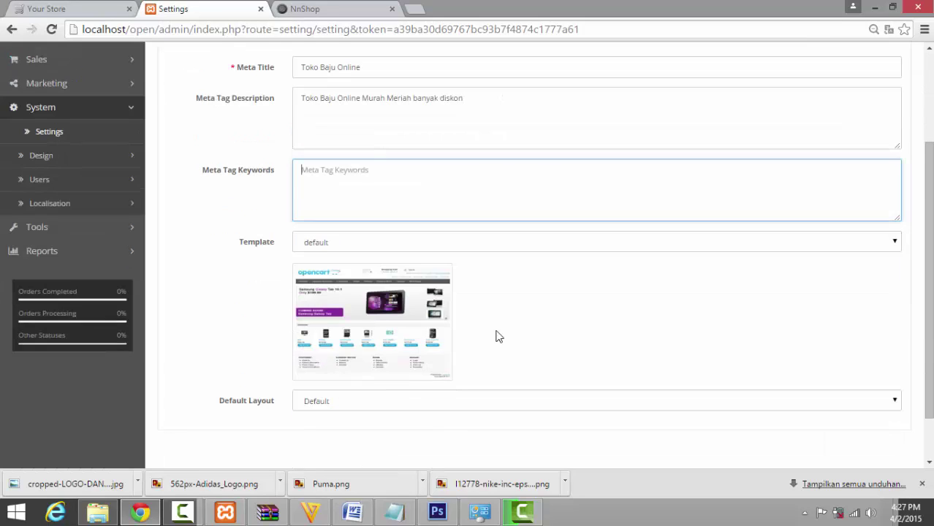
pyautogui.click(346, 184)
pyautogui.click(344, 184)
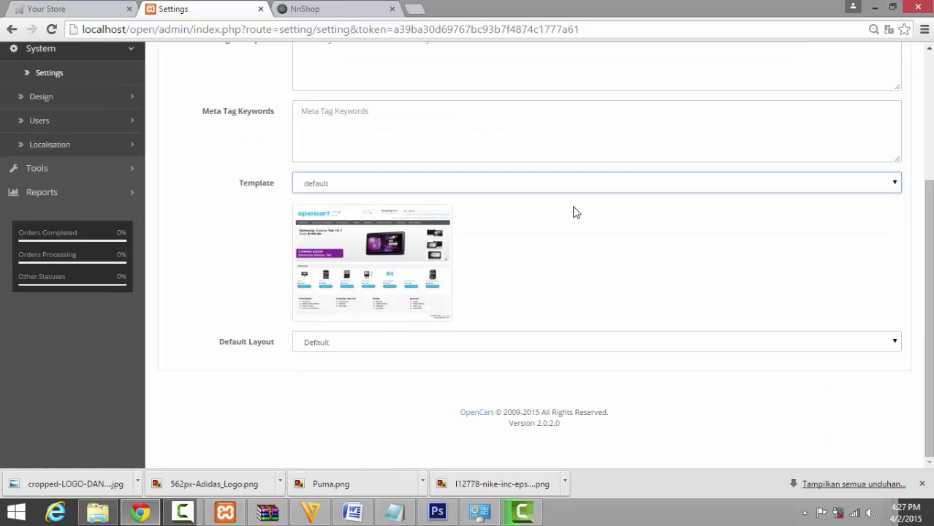
pyautogui.click(323, 350)
pyautogui.click(324, 351)
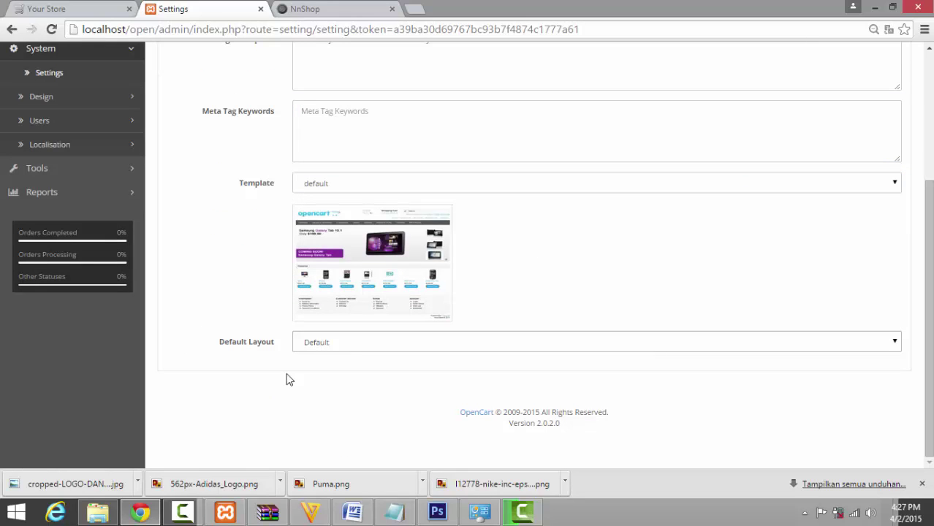
pyautogui.click(271, 387)
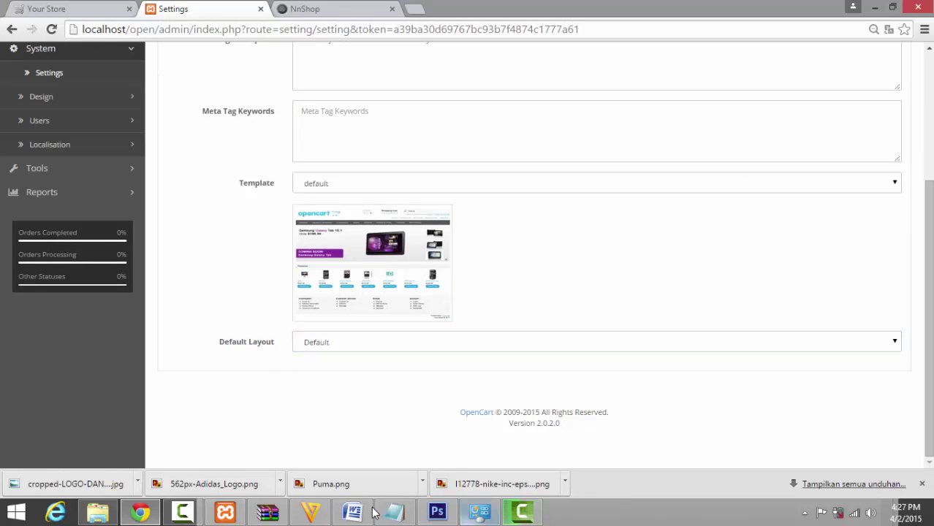
pyautogui.click(369, 512)
pyautogui.click(369, 513)
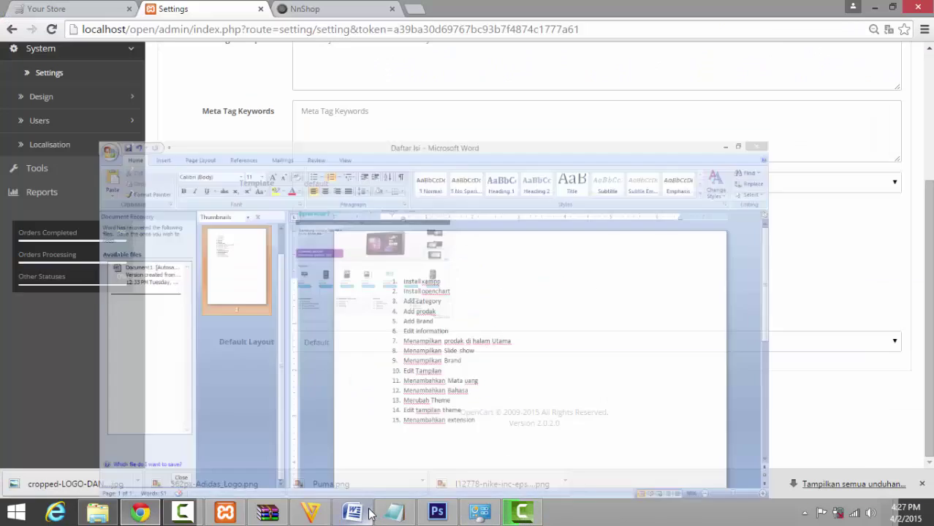
pyautogui.scroll(3, 265, 409)
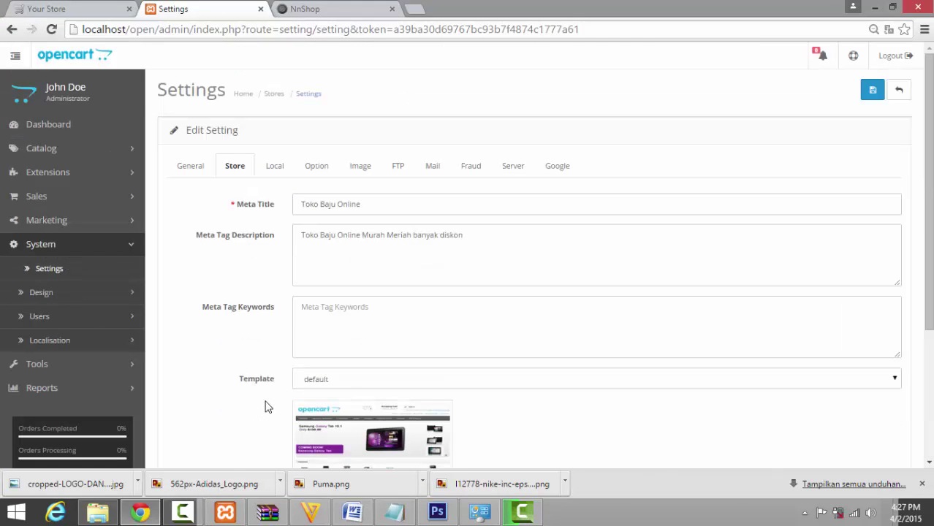
pyautogui.click(274, 166)
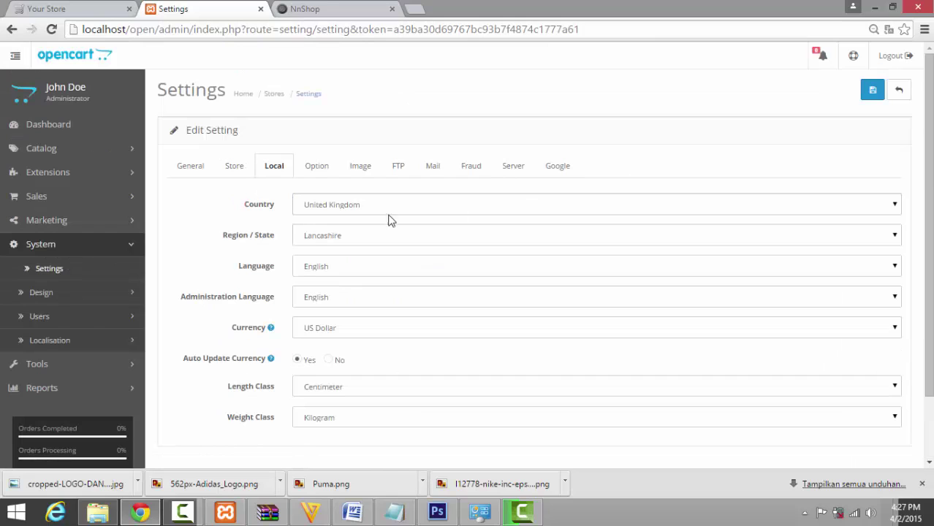
# Set the store country to Indonesia and the region to Jawa Barat.
pyautogui.click(356, 211)
pyautogui.press('i')
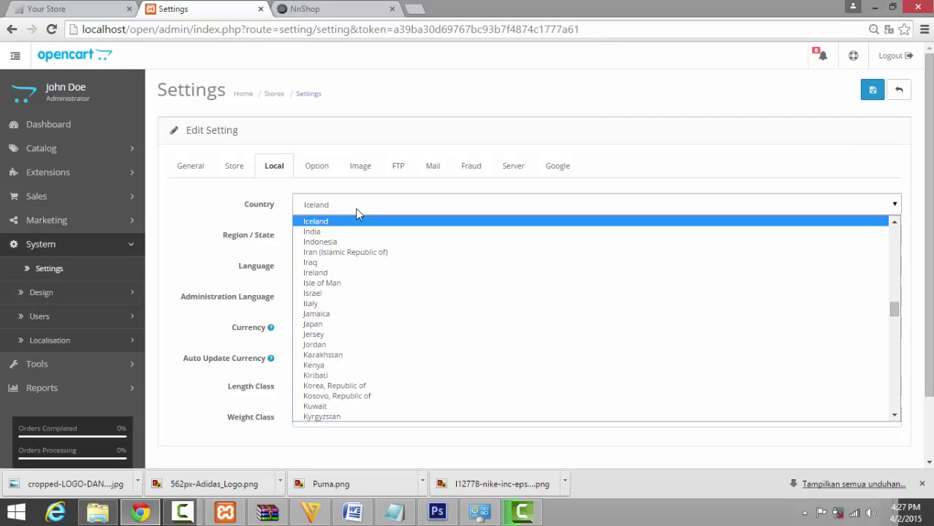
pyautogui.press('Down')
pyautogui.press('Down')
pyautogui.press('Return')
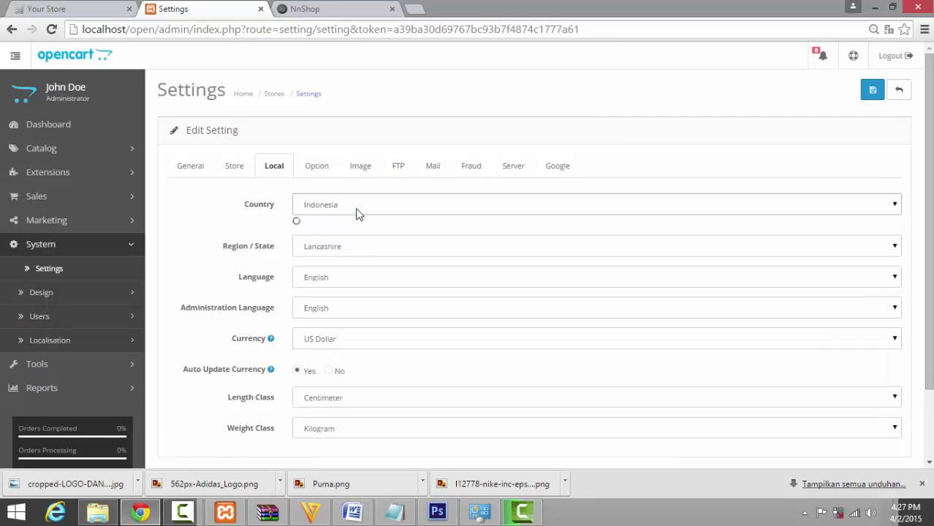
pyautogui.click(382, 236)
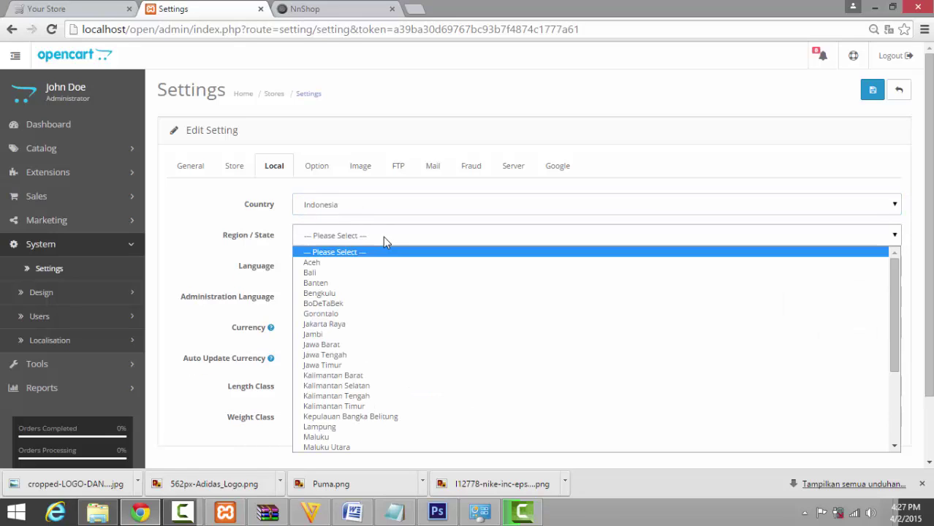
pyautogui.press('j')
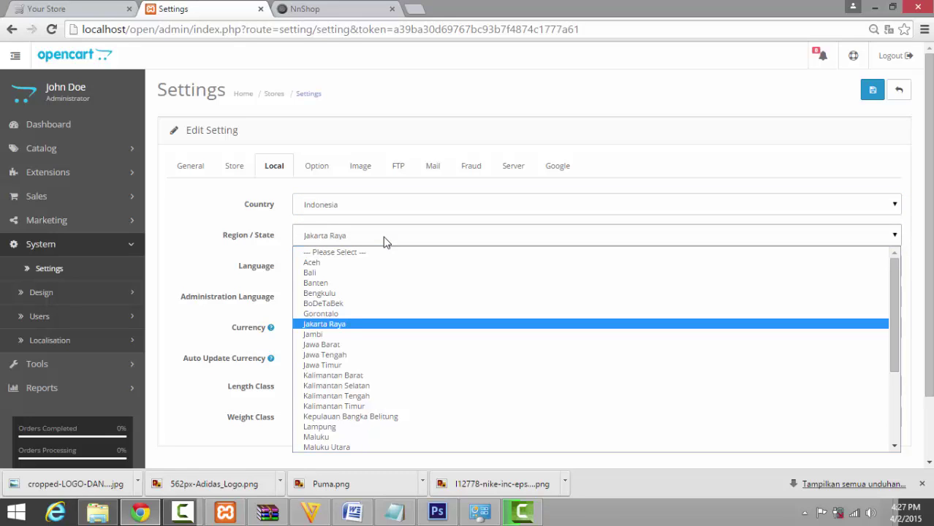
pyautogui.press('Down')
pyautogui.press('Down')
pyautogui.press('Return')
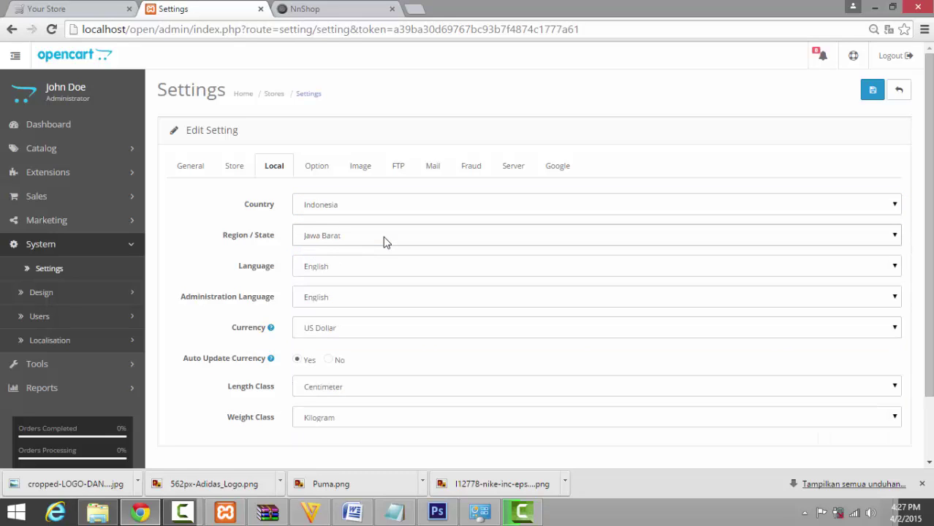
# Keep English as the store language and US Dollar as the currency.
pyautogui.scroll(-2, 191, 225)
pyautogui.click(310, 203)
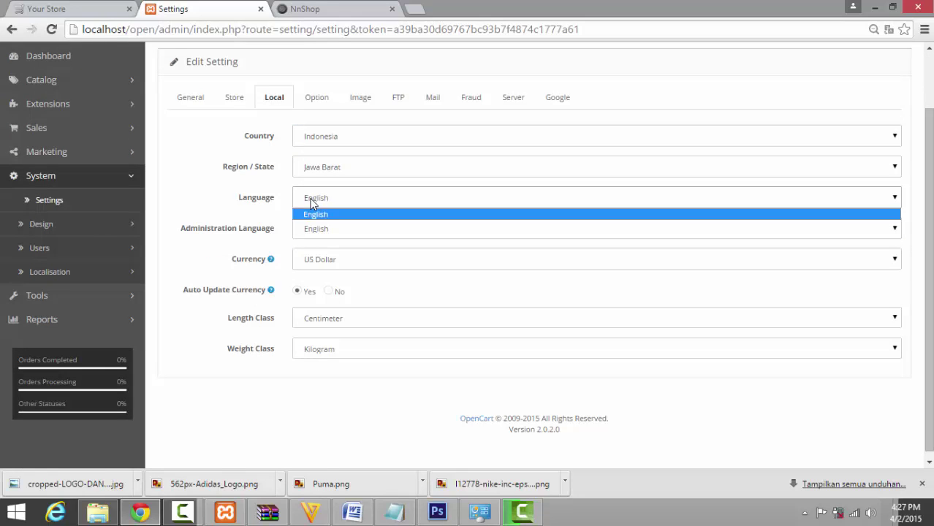
pyautogui.click(311, 203)
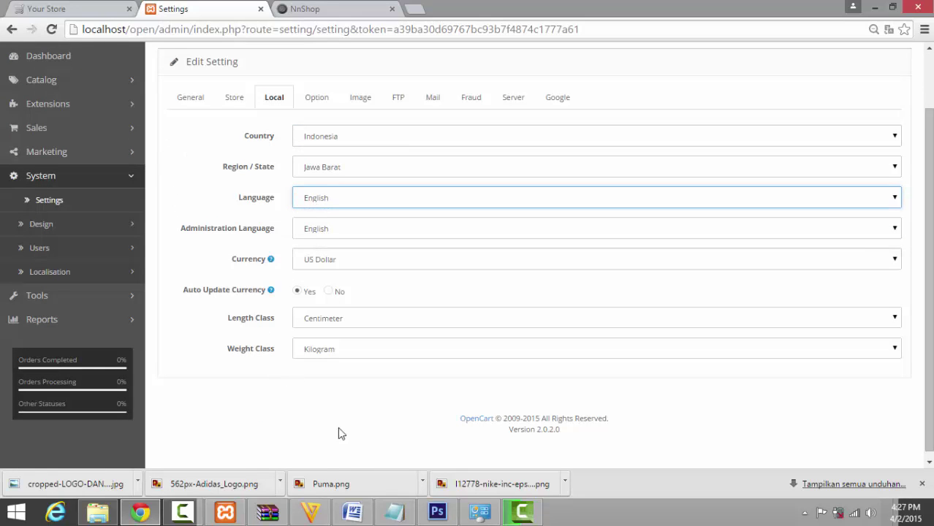
pyautogui.click(354, 513)
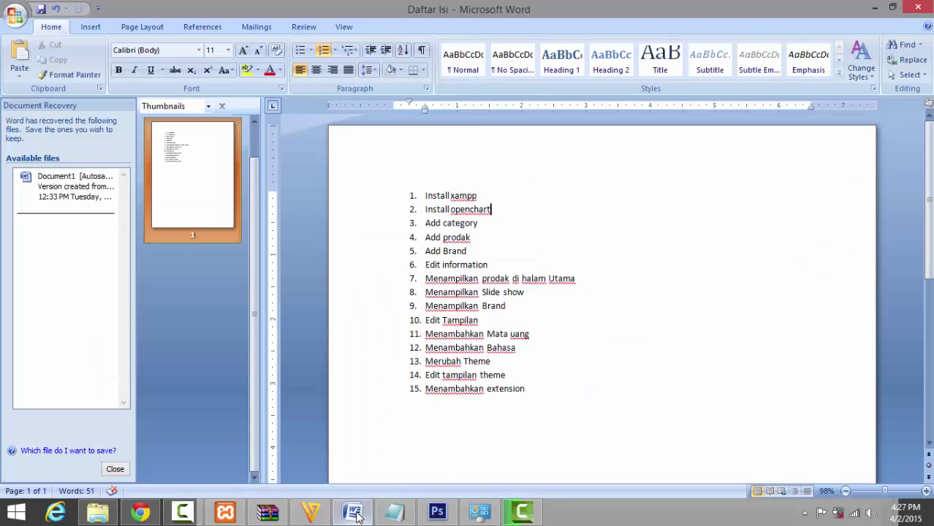
pyautogui.click(355, 514)
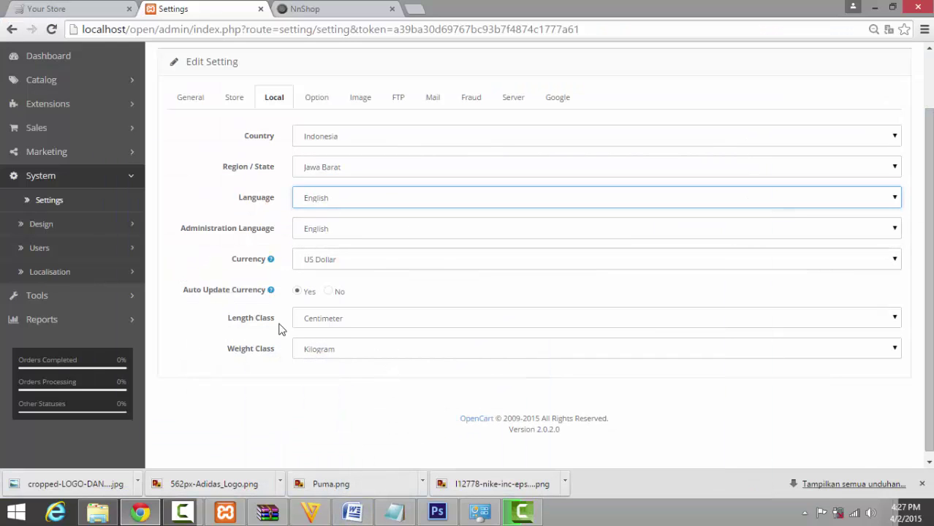
pyautogui.doubleClick(362, 265)
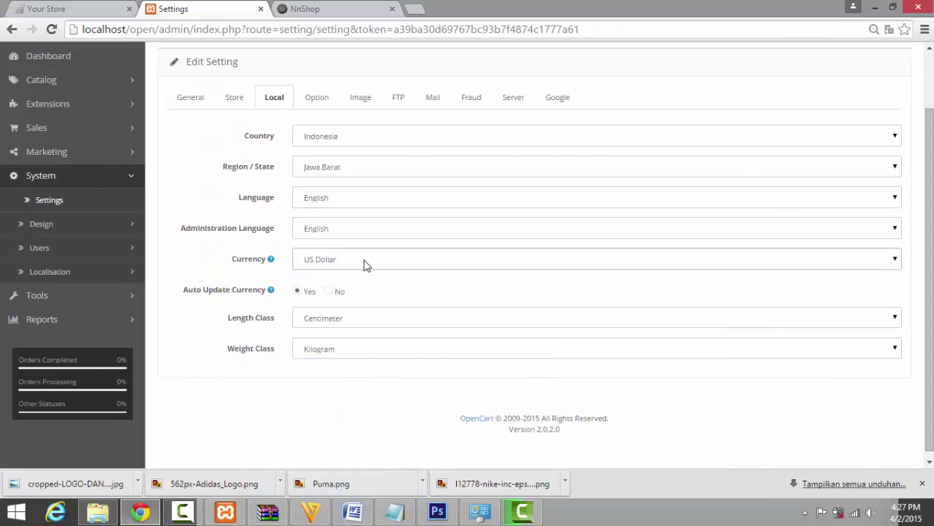
pyautogui.click(313, 405)
pyautogui.scroll(1, 340, 407)
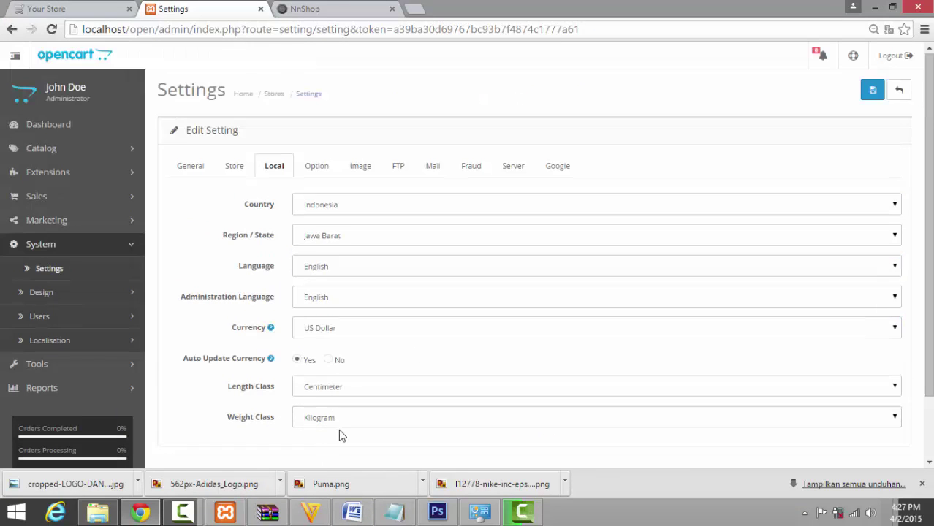
# Scroll through the Option tab defaults, such as 15 items per page and 5% affiliate commission.
pyautogui.click(327, 175)
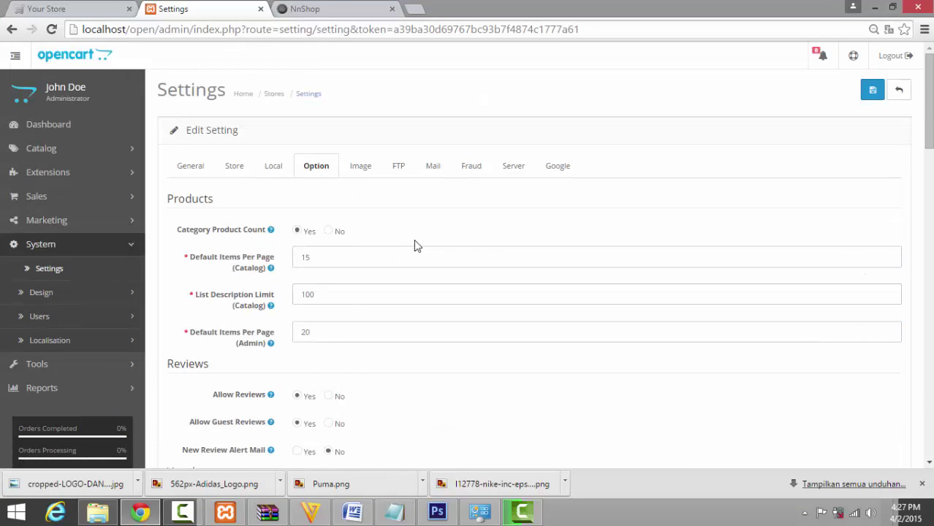
pyautogui.scroll(-4, 424, 224)
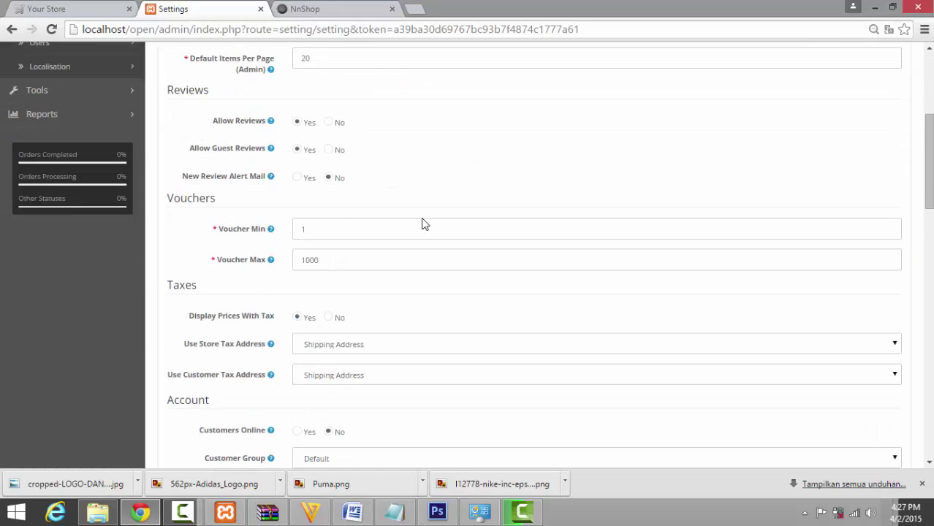
pyautogui.scroll(-2, 422, 218)
pyautogui.scroll(-3, 422, 218)
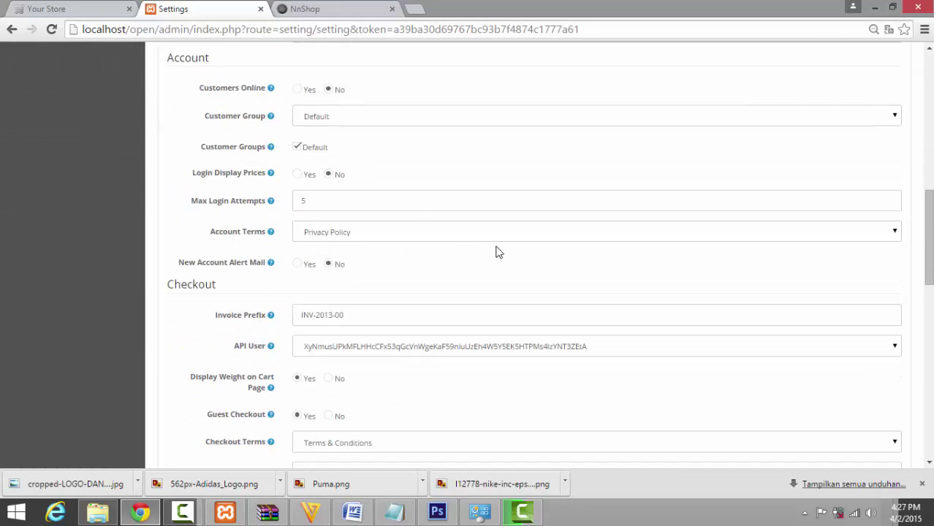
pyautogui.scroll(-3, 471, 272)
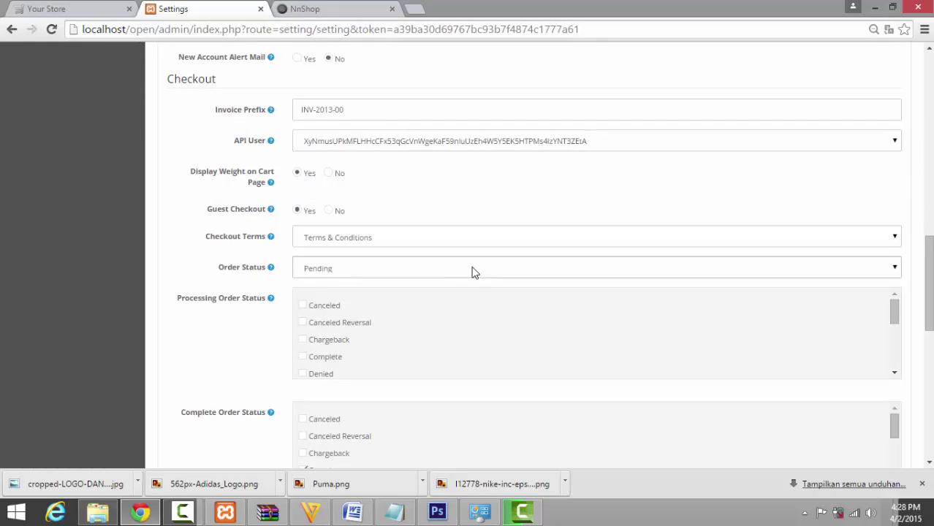
pyautogui.scroll(-1, 471, 273)
pyautogui.scroll(-1, 471, 272)
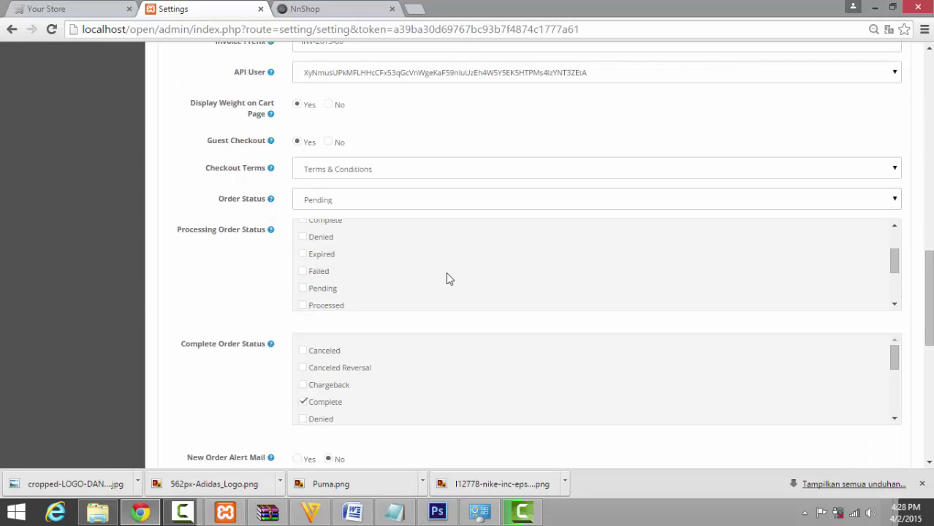
pyautogui.scroll(-8, 188, 290)
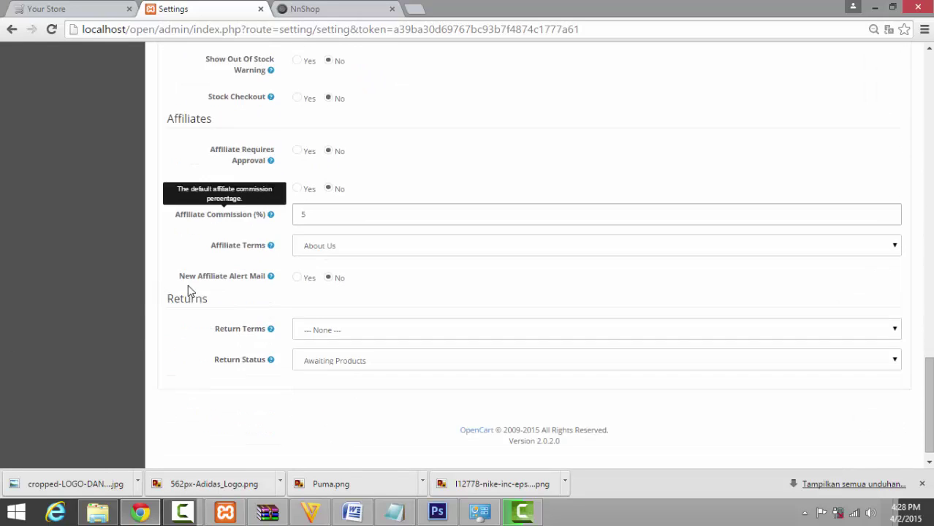
pyautogui.scroll(20, 190, 287)
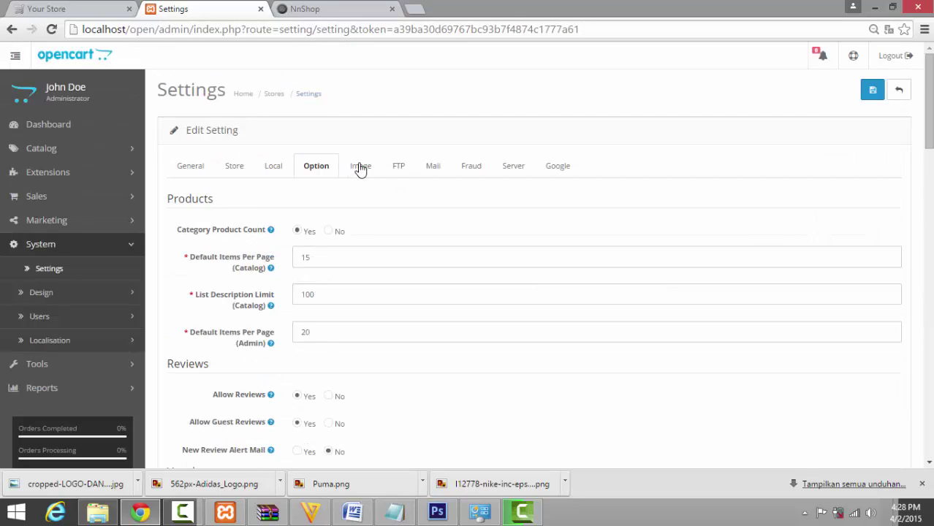
# On the Image tab, set the store logo to the Nike image from the brand folder.
pyautogui.click(360, 167)
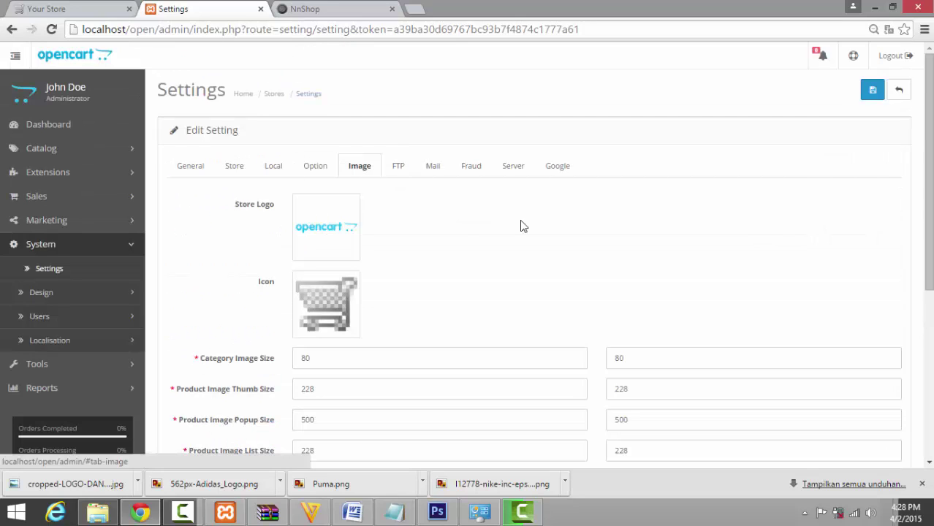
pyautogui.click(338, 231)
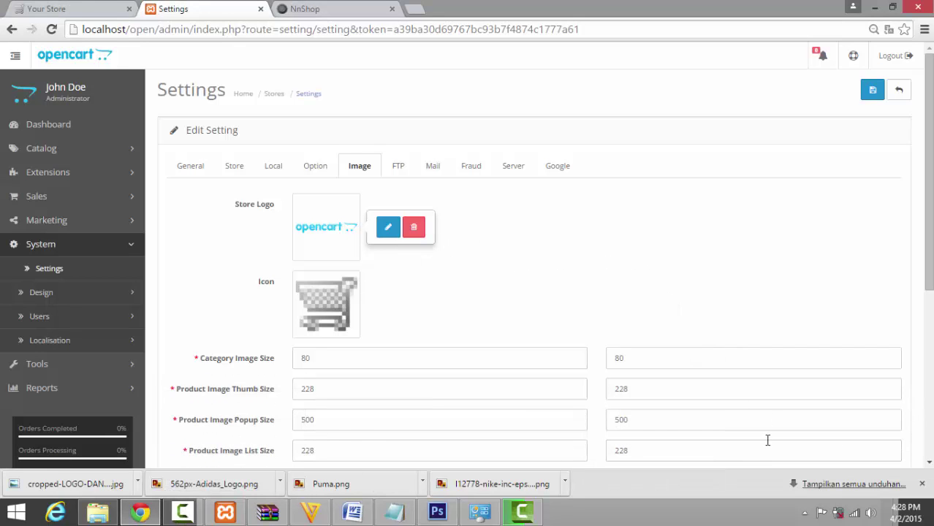
pyautogui.click(183, 512)
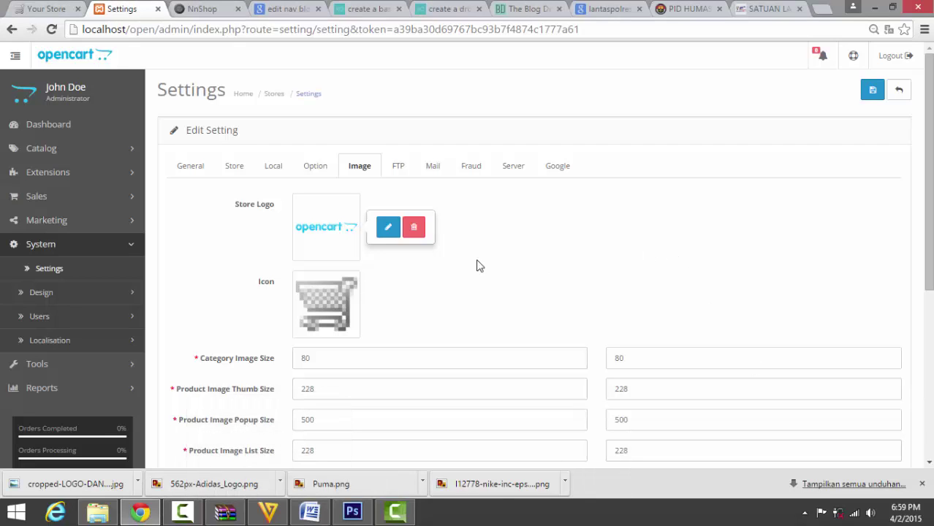
pyautogui.click(388, 227)
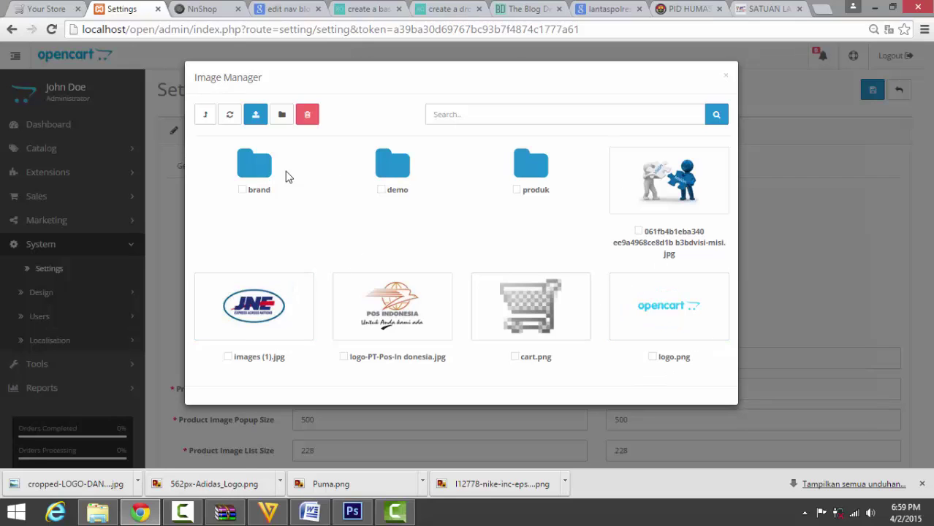
pyautogui.click(262, 168)
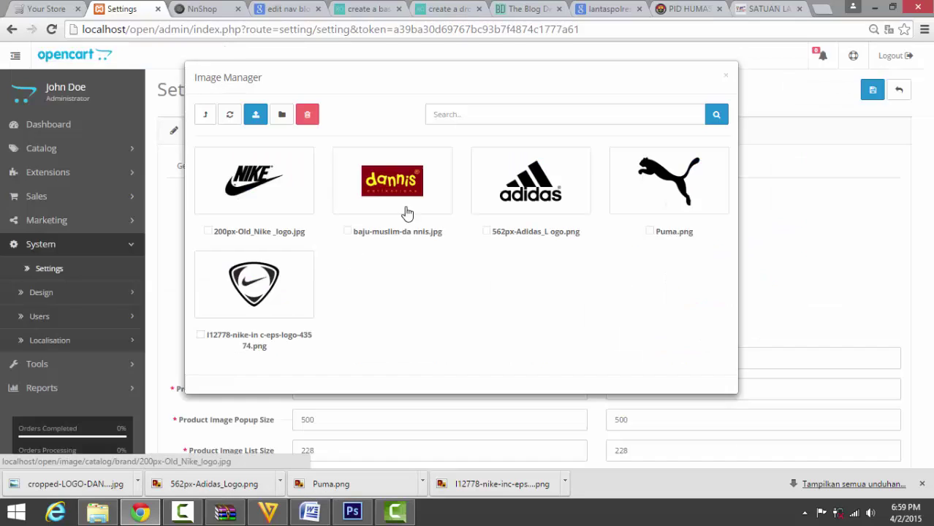
pyautogui.click(262, 204)
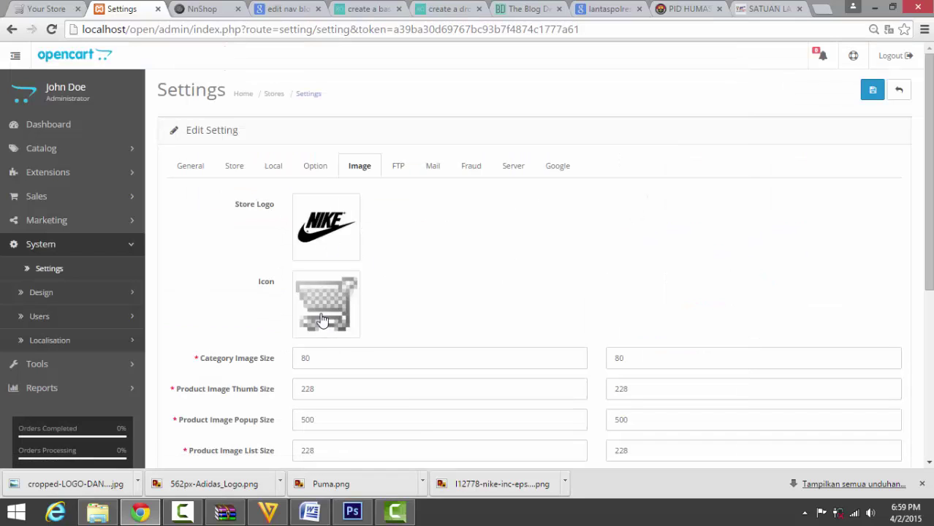
# Set the store icon to Puma.png from the brand folder.
pyautogui.click(388, 305)
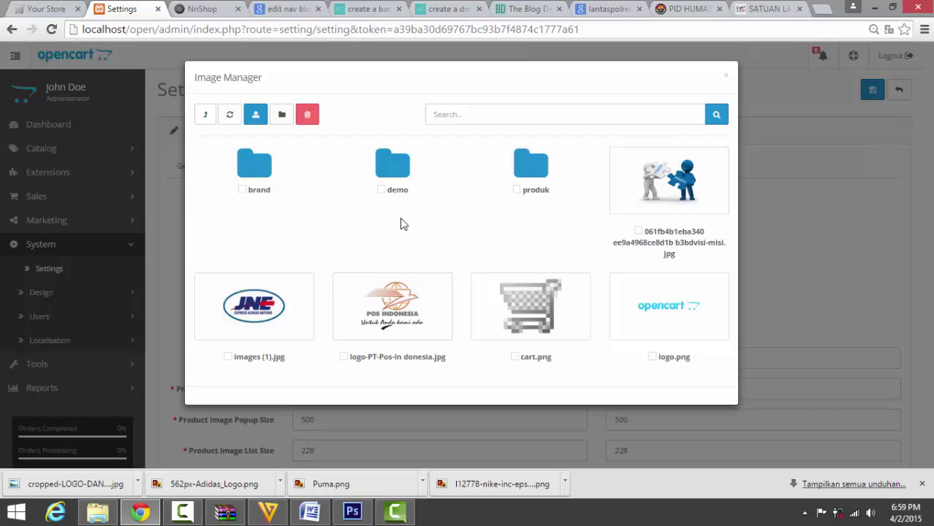
pyautogui.click(726, 76)
pyautogui.click(335, 303)
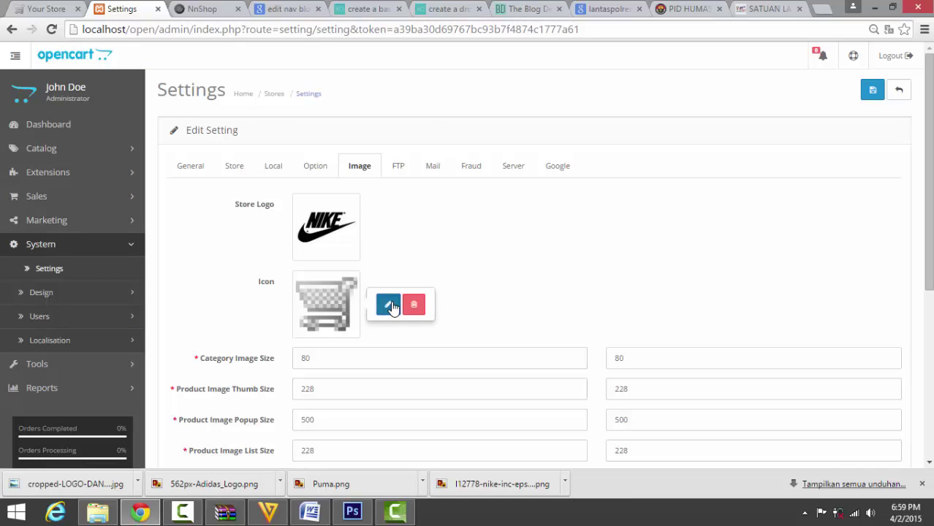
pyautogui.click(388, 305)
pyautogui.click(249, 158)
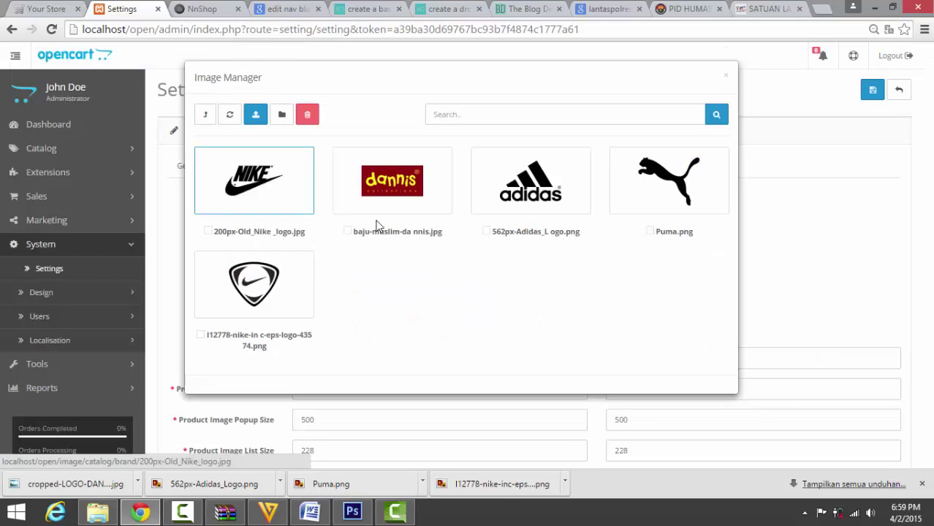
pyautogui.click(688, 164)
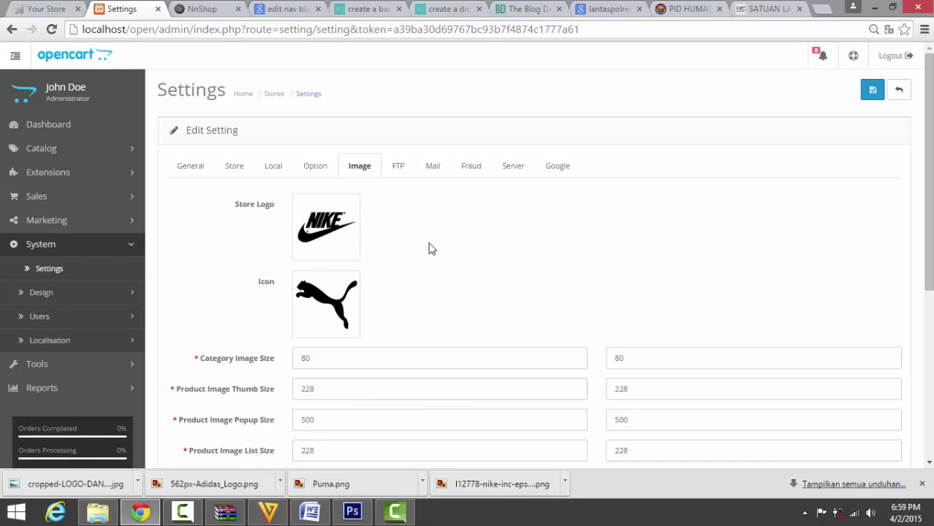
pyautogui.scroll(-4, 512, 272)
pyautogui.scroll(4, 553, 281)
# Look through the FTP, Mail, Fraud, Server and Google settings tabs.
pyautogui.click(400, 170)
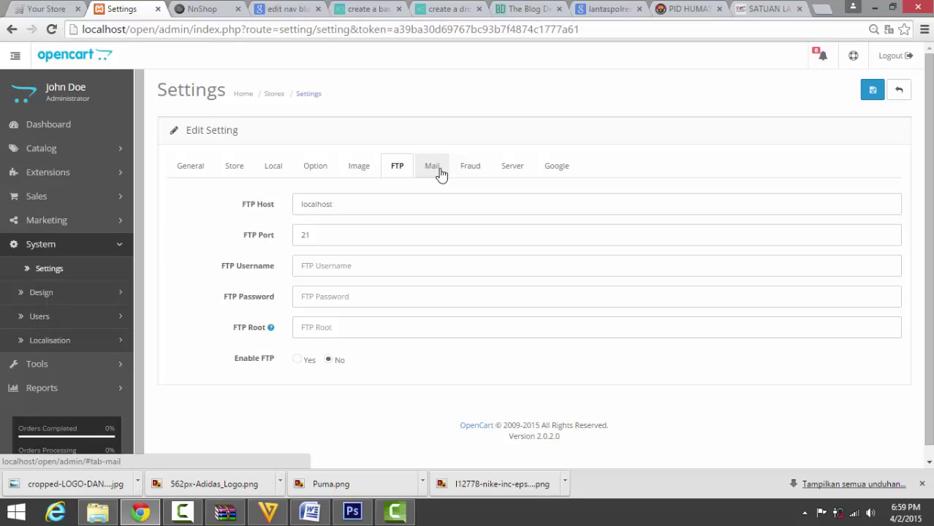
pyautogui.click(433, 168)
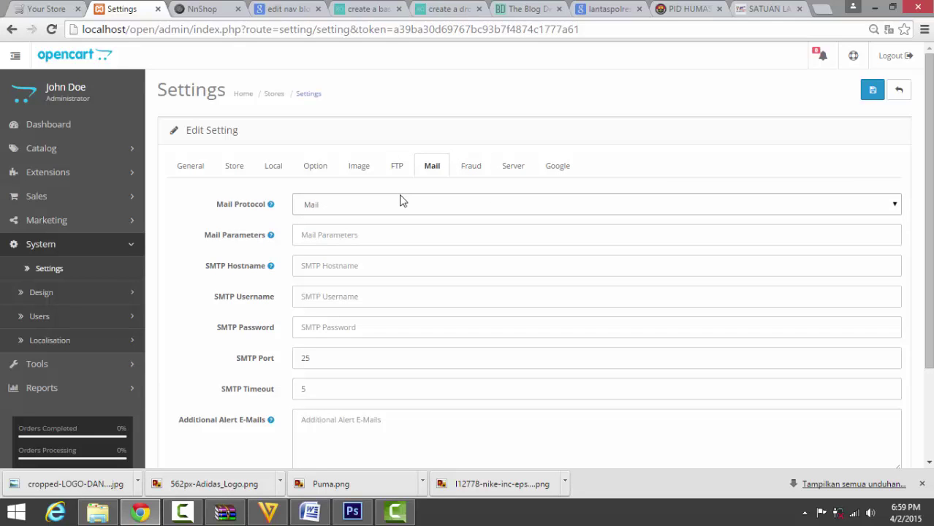
pyautogui.click(468, 164)
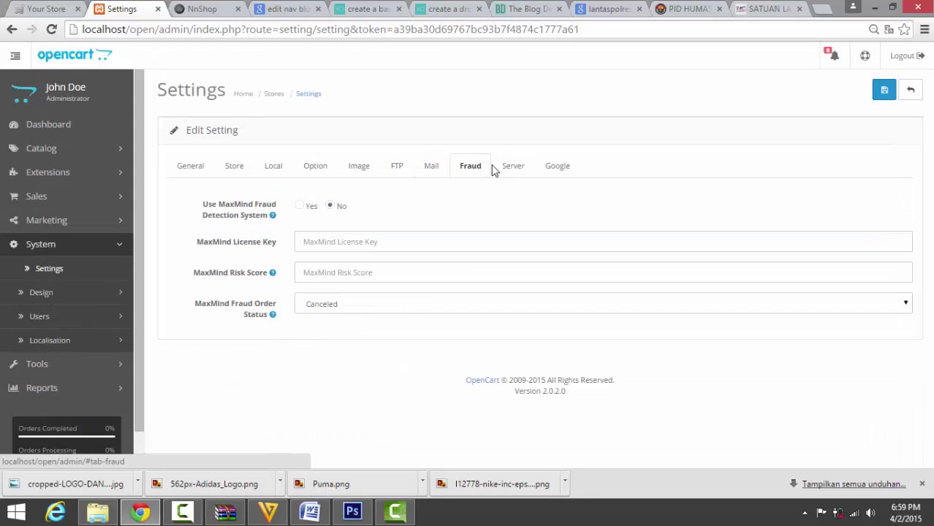
pyautogui.click(511, 167)
pyautogui.click(555, 167)
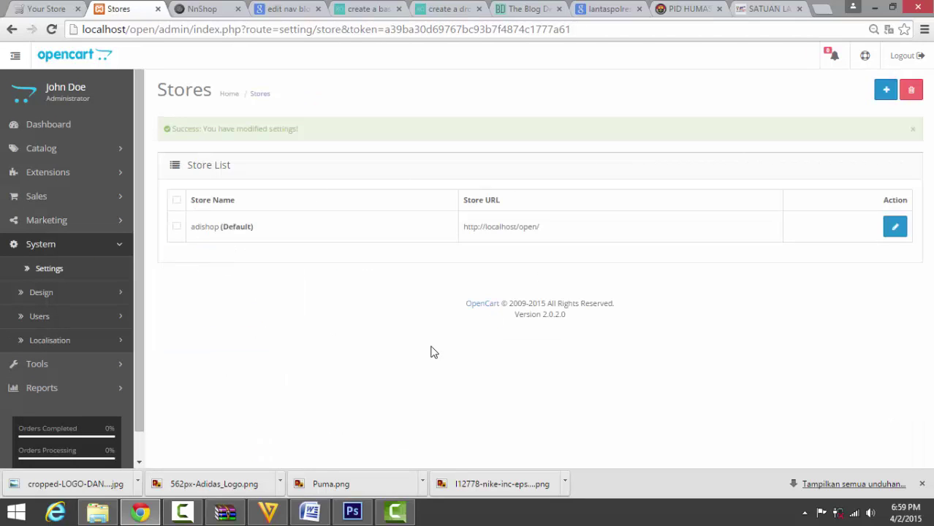
pyautogui.click(45, 9)
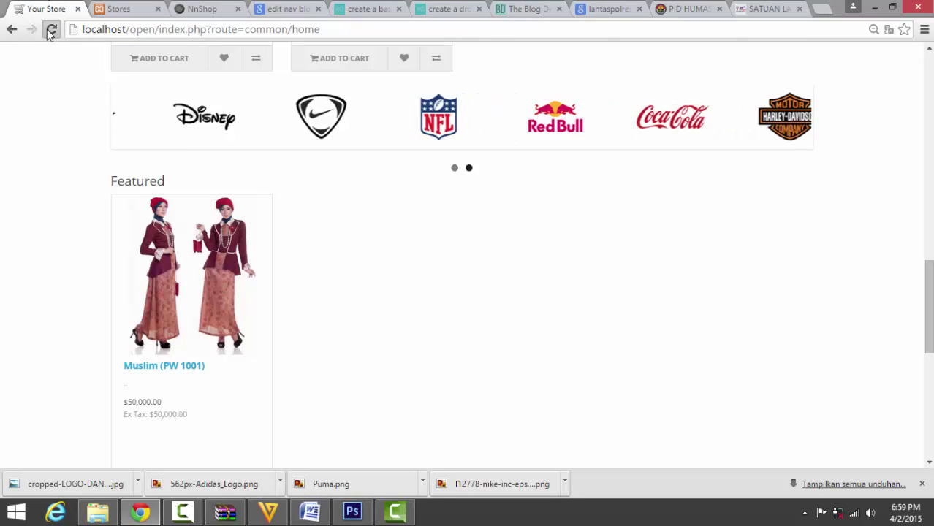
pyautogui.click(51, 29)
pyautogui.scroll(5, 594, 301)
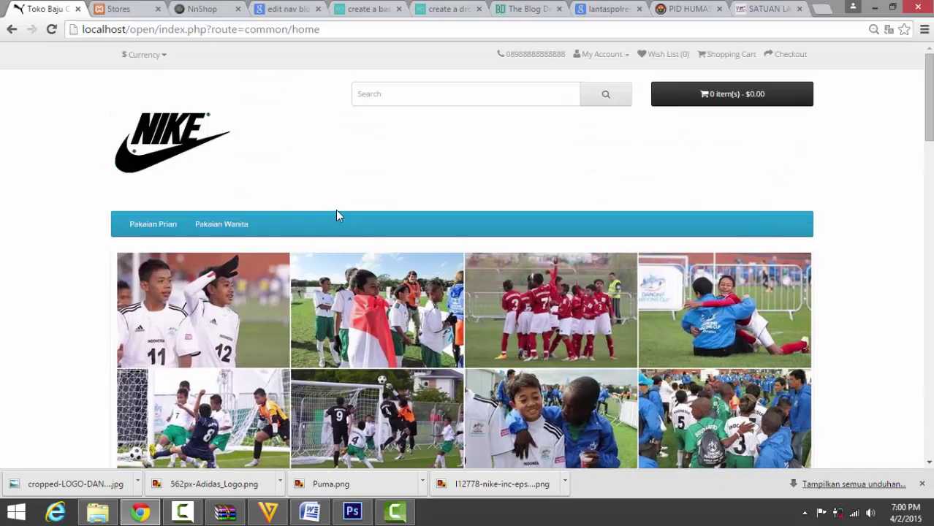
pyautogui.click(130, 7)
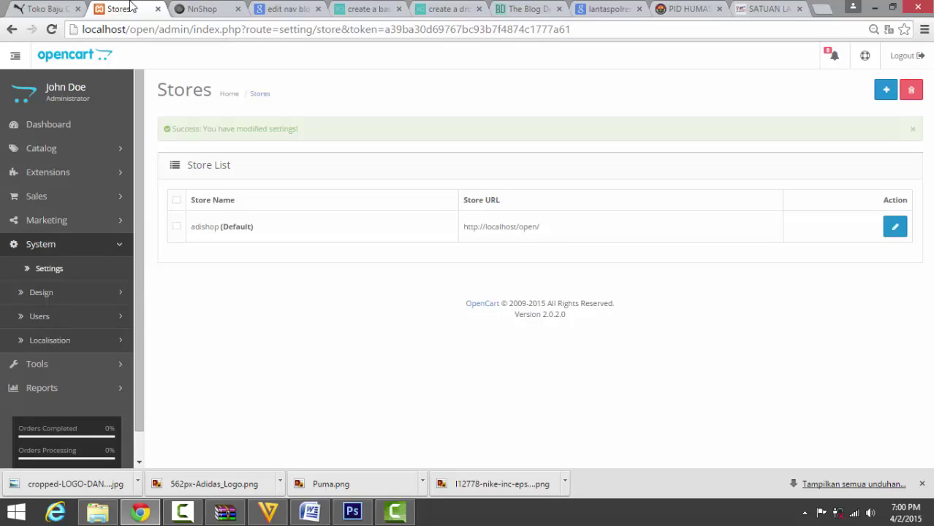
# Reopen the adishop store settings and move across the tabs to Image.
pyautogui.click(894, 226)
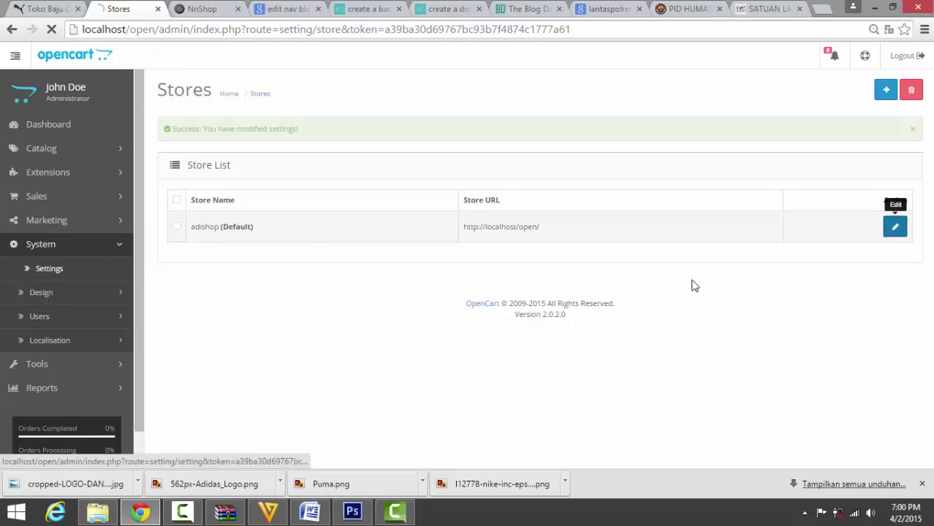
pyautogui.click(276, 166)
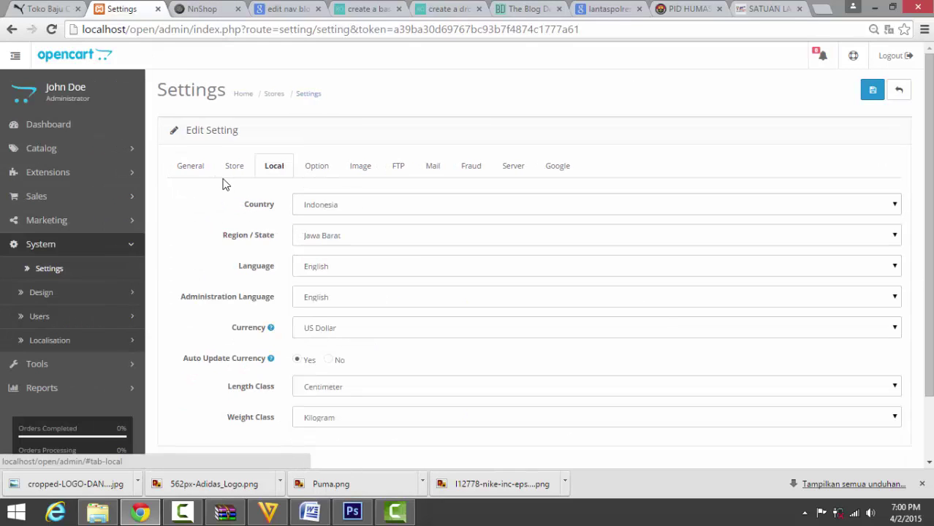
pyautogui.click(235, 167)
pyautogui.click(316, 167)
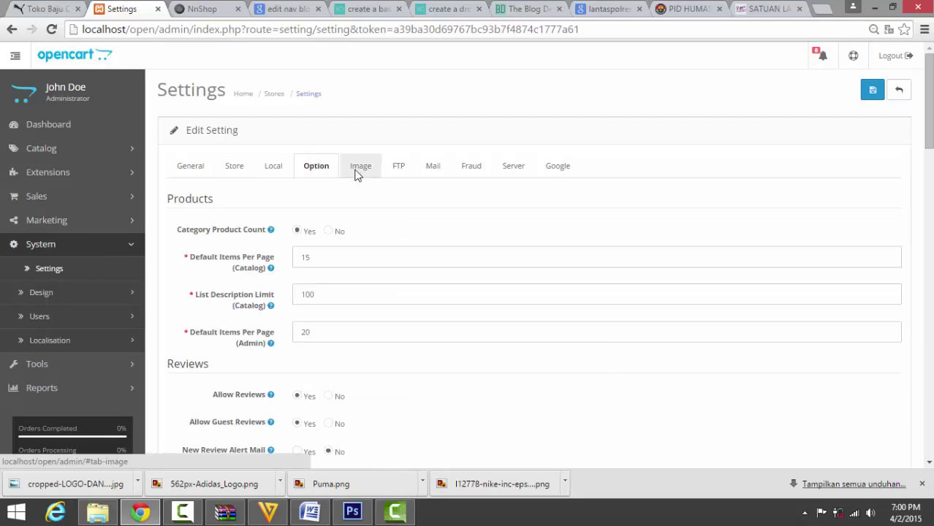
pyautogui.click(359, 166)
# Swap the store logo for disney.png from demo > manufacturer, save, and view the storefront.
pyautogui.click(336, 225)
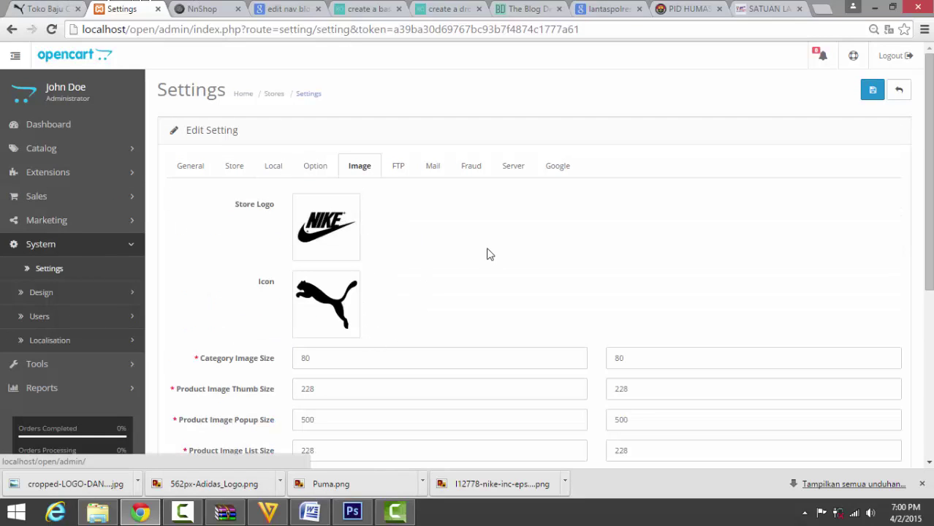
pyautogui.click(388, 227)
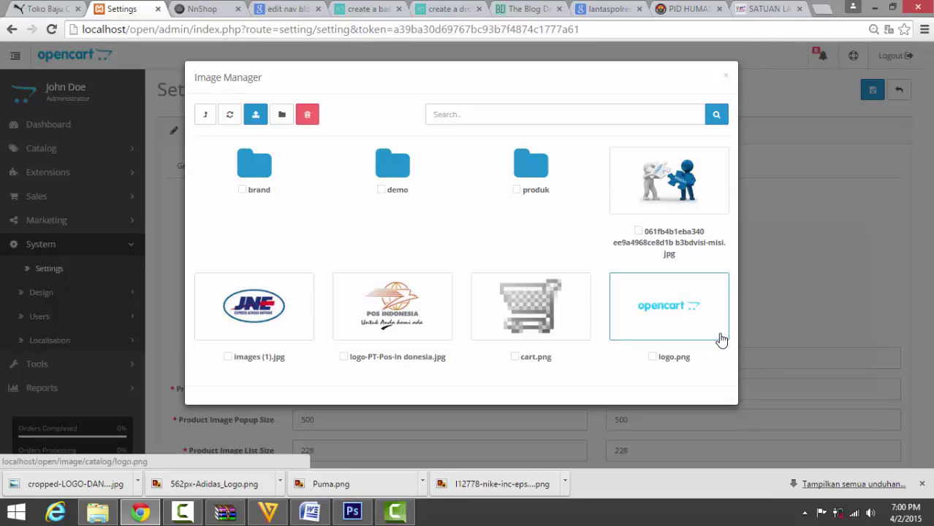
pyautogui.click(263, 170)
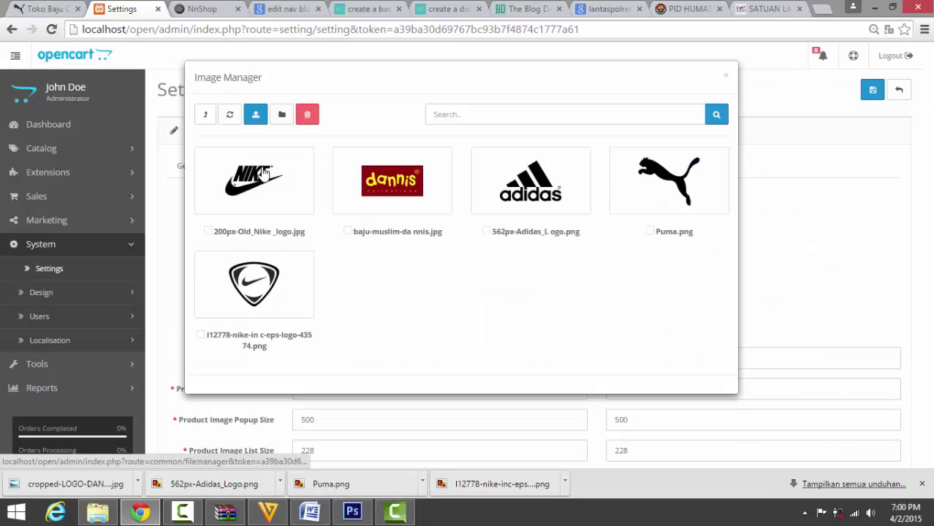
pyautogui.click(207, 119)
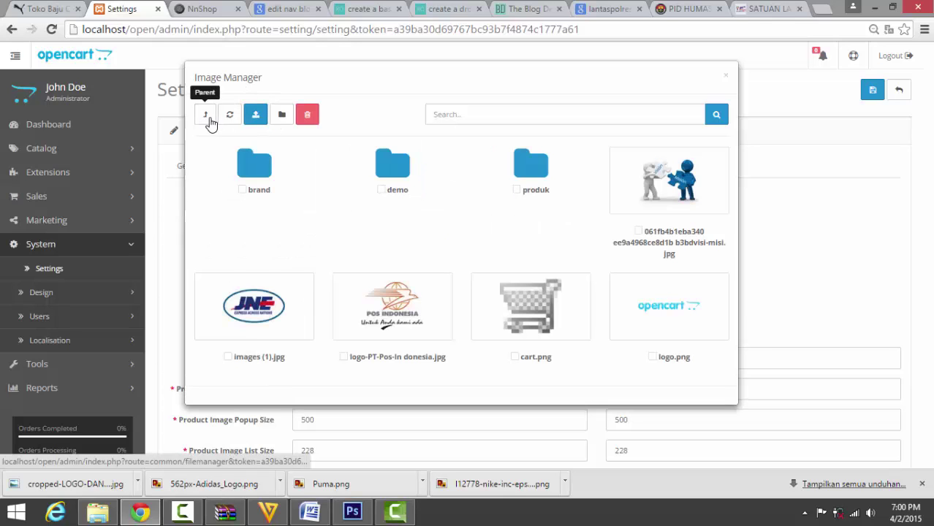
pyautogui.click(399, 171)
pyautogui.scroll(-2, 577, 373)
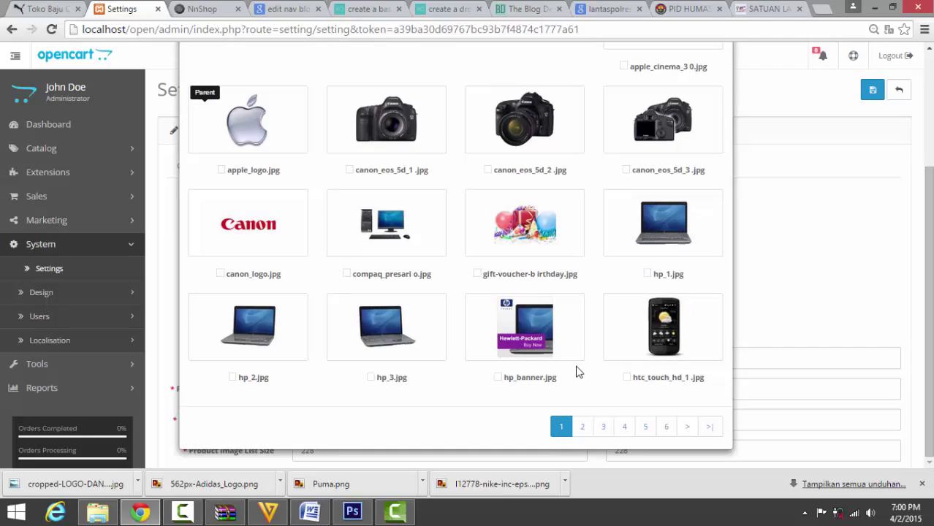
pyautogui.scroll(3, 346, 249)
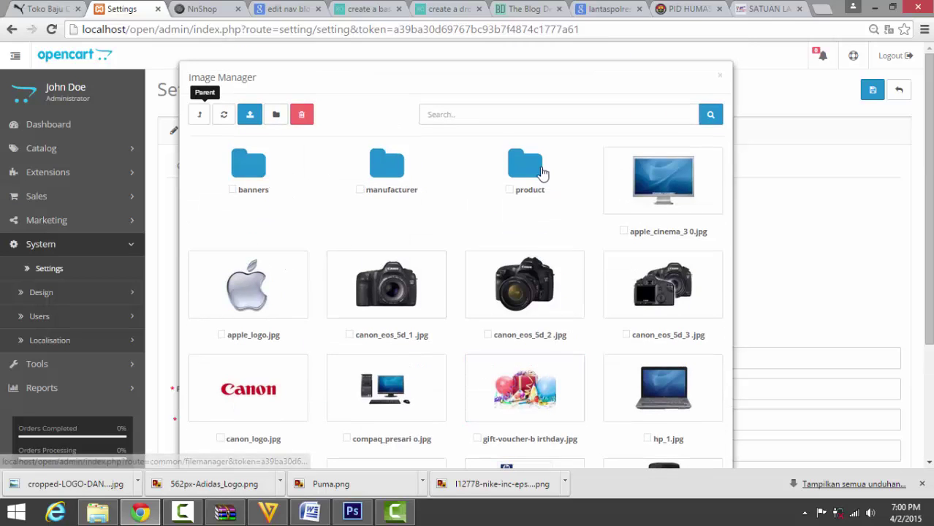
pyautogui.click(402, 227)
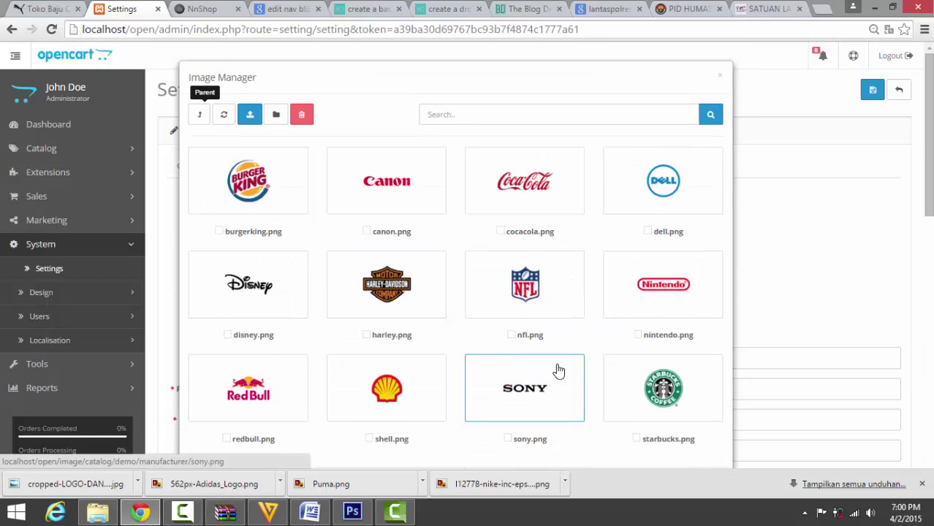
pyautogui.scroll(-1, 559, 369)
pyautogui.scroll(1, 563, 365)
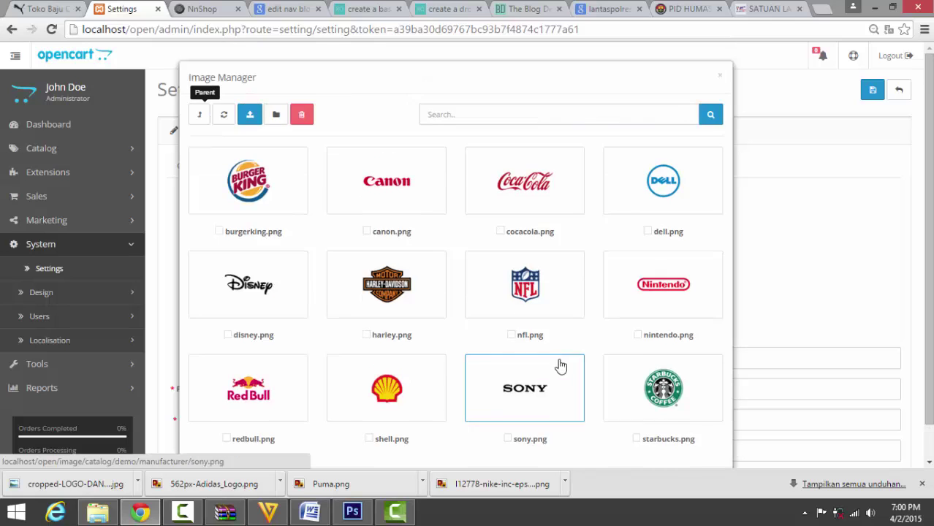
pyautogui.click(240, 295)
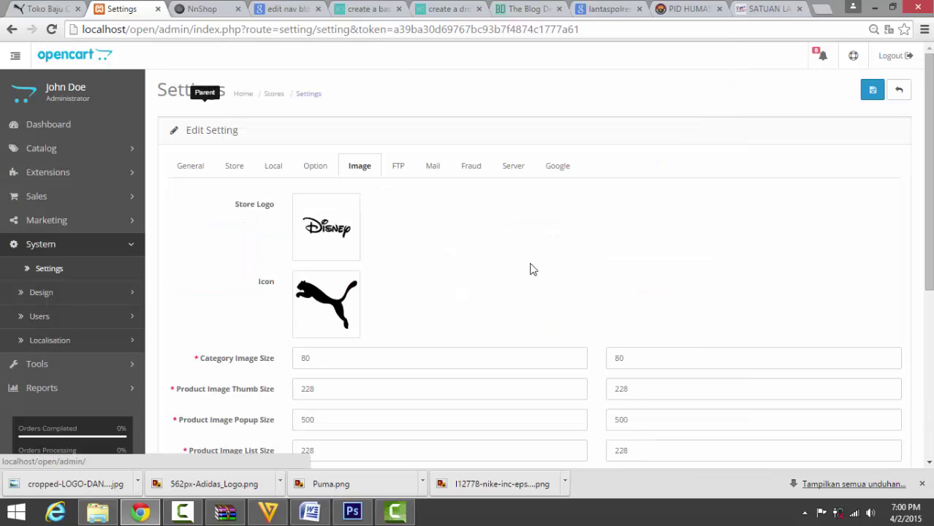
pyautogui.click(869, 103)
pyautogui.click(30, 9)
# Reload the storefront and scroll through it to check the new Disney logo in the header.
pyautogui.click(51, 29)
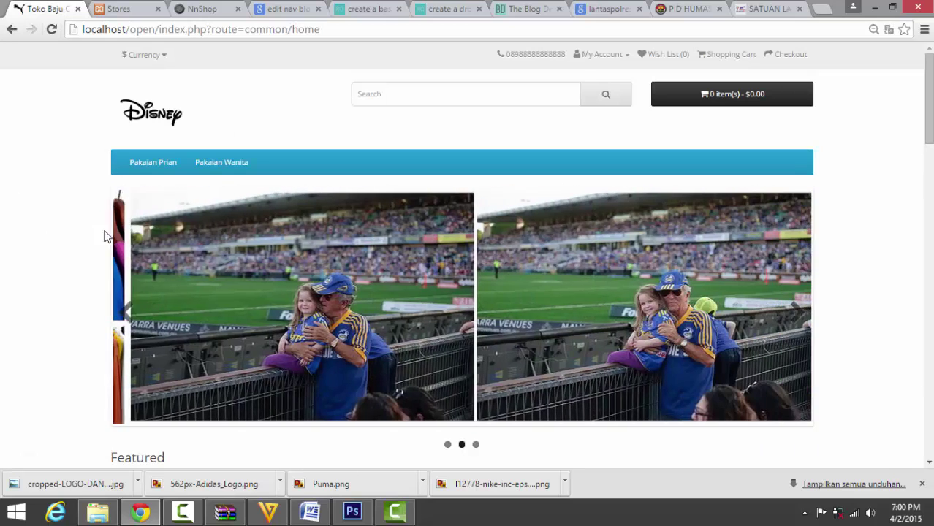
pyautogui.scroll(-4, 92, 242)
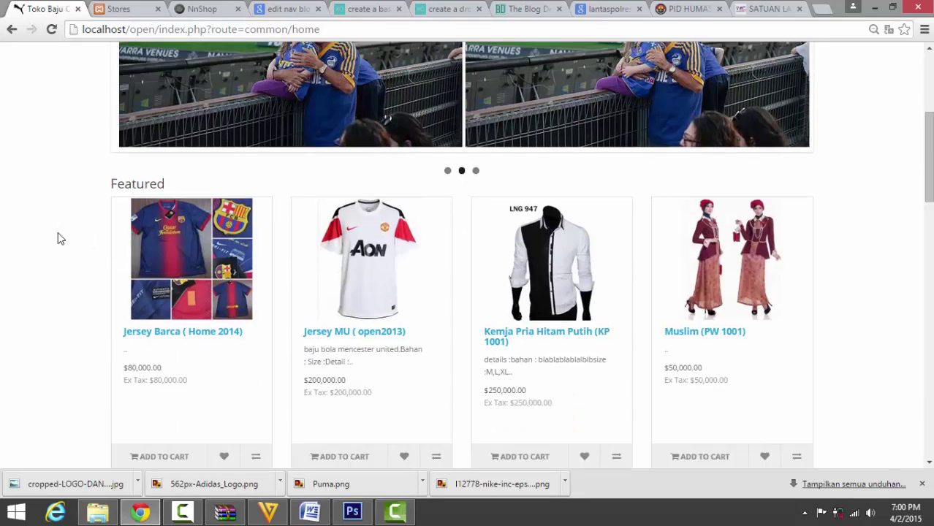
pyautogui.scroll(-8, 58, 236)
pyautogui.scroll(2, 73, 230)
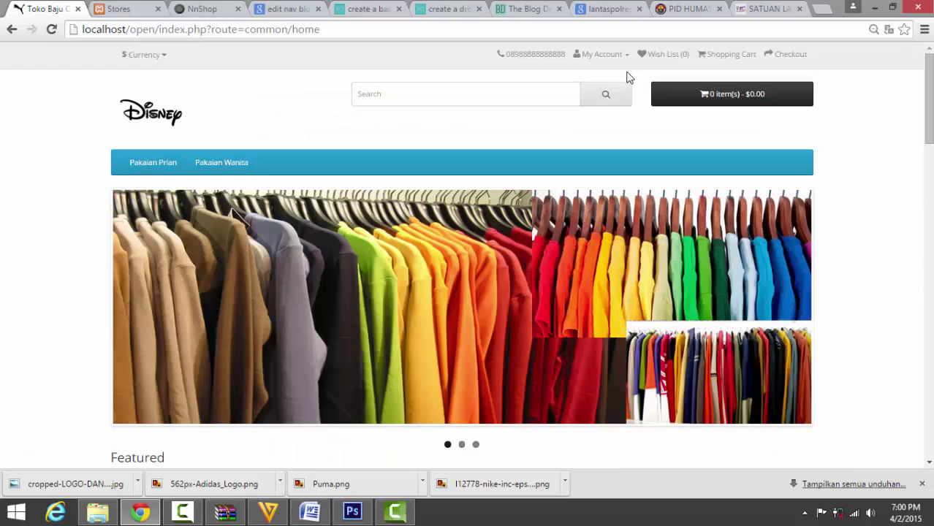
pyautogui.moveTo(531, 54); pyautogui.dragTo(536, 54)
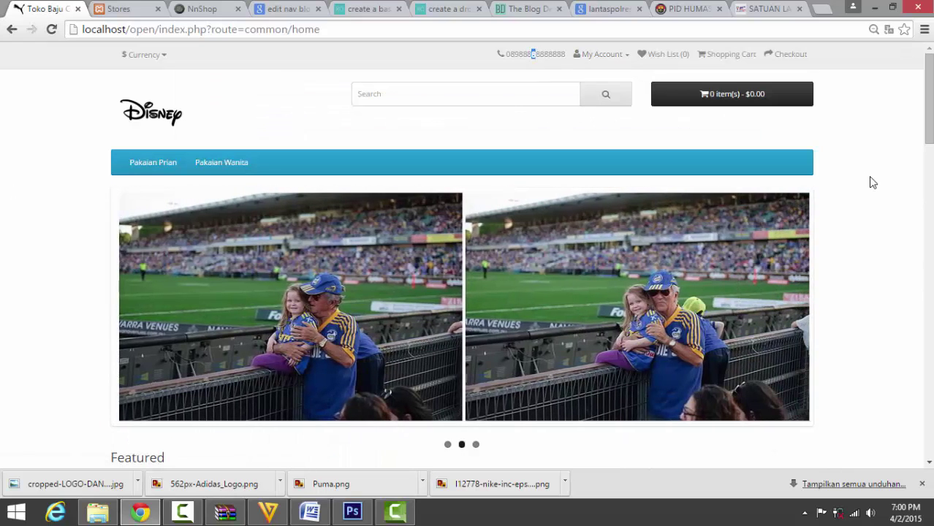
pyautogui.scroll(-5, 139, 166)
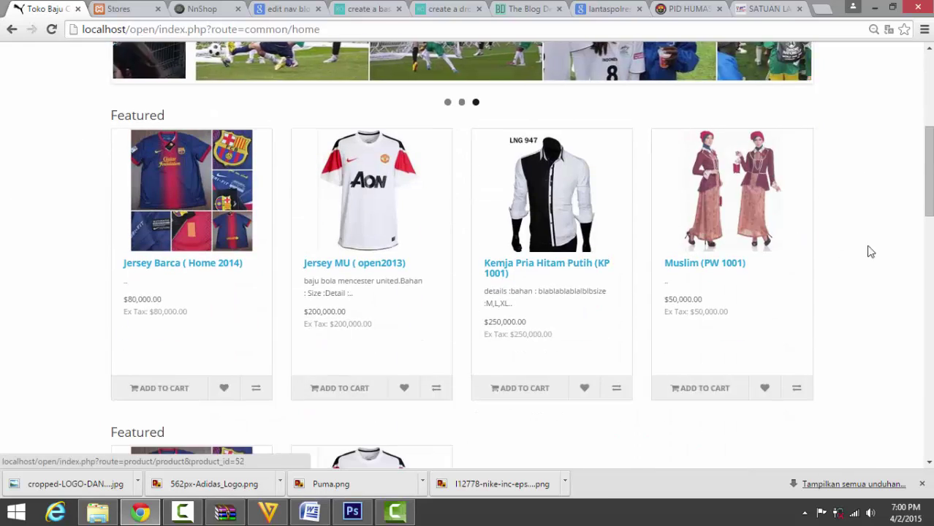
pyautogui.scroll(-10, 881, 245)
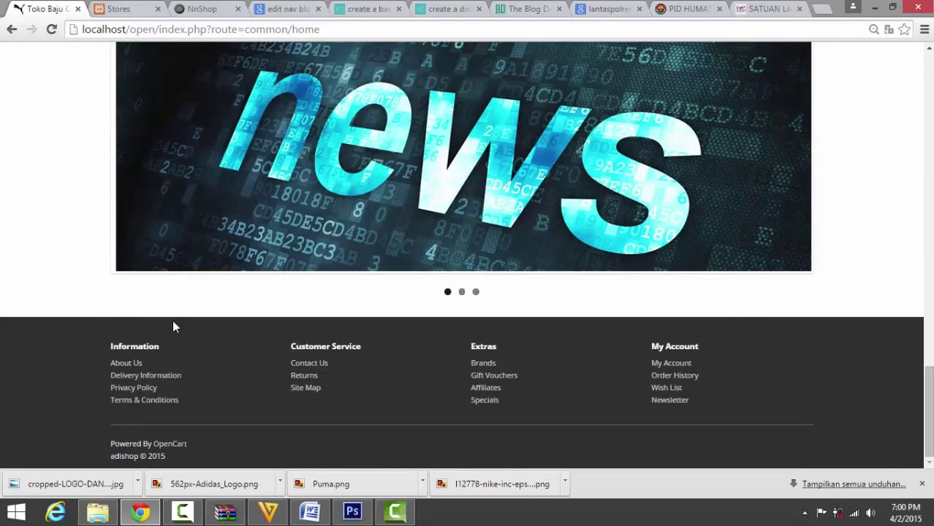
# Leave the storefront, whose footer reads adishop © 2015, and bring the Daftar Isi Word document back.
pyautogui.moveTo(157, 459); pyautogui.dragTo(90, 347)
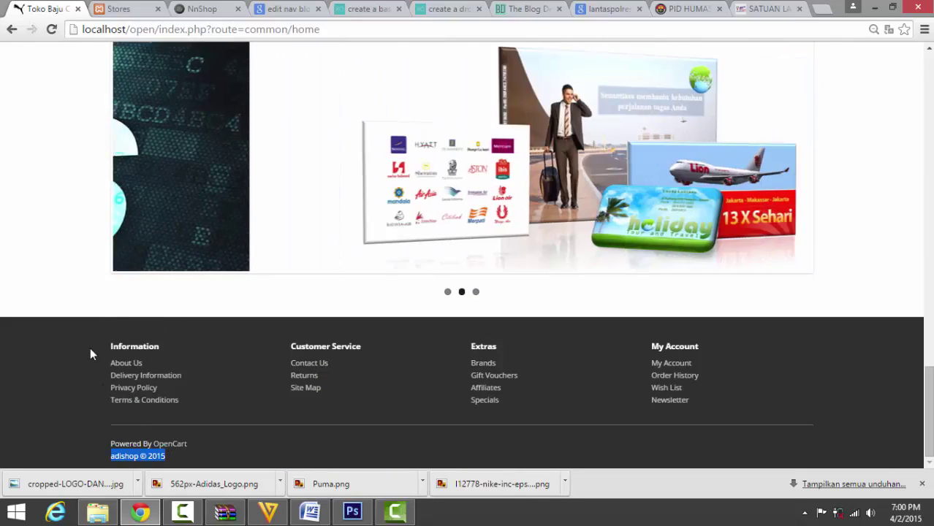
pyautogui.click(27, 193)
pyautogui.scroll(15, 31, 203)
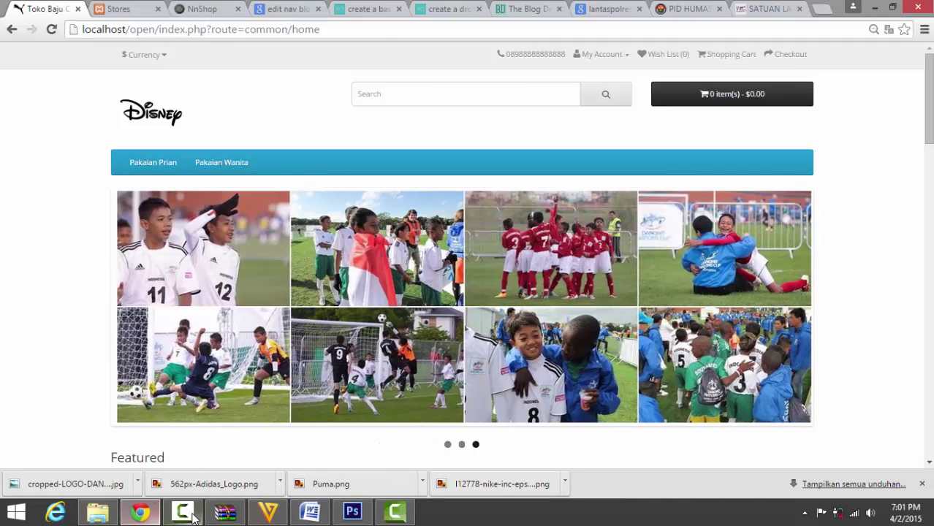
pyautogui.click(194, 517)
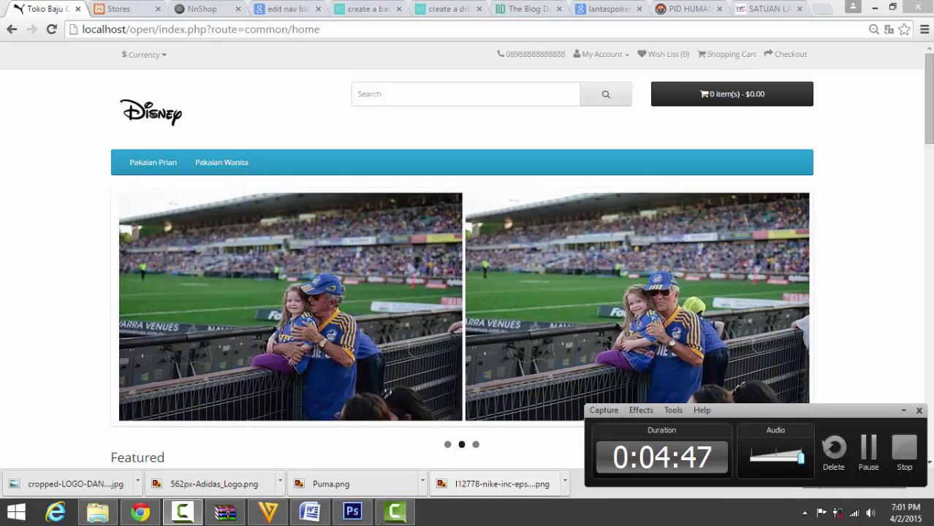
pyautogui.click(312, 515)
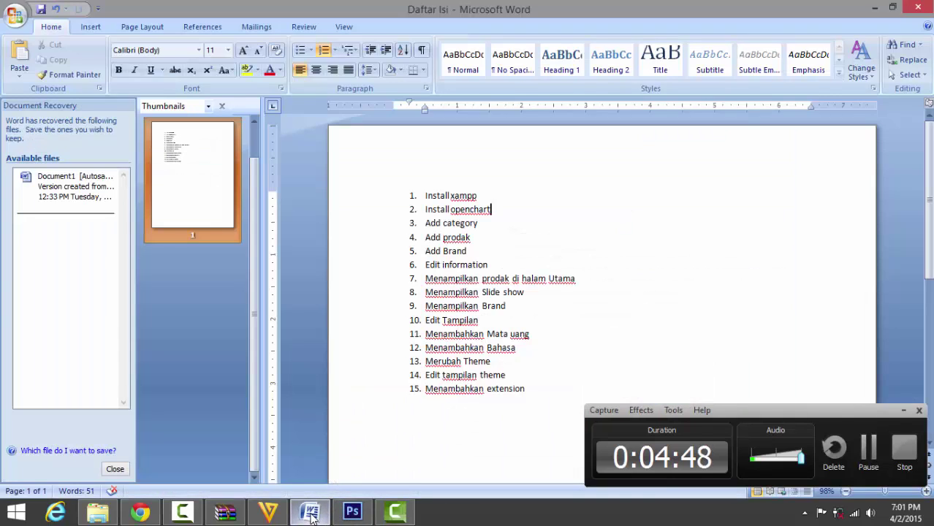